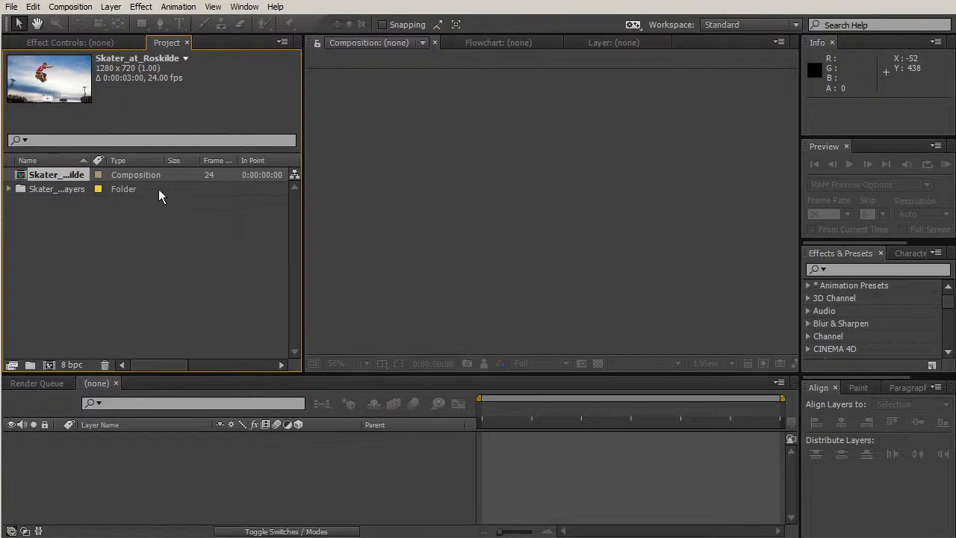
- Check the layers inside the Skater_at_Roskilde Layers folder and open the Skater_at_Roskilde composition
click(9, 189)
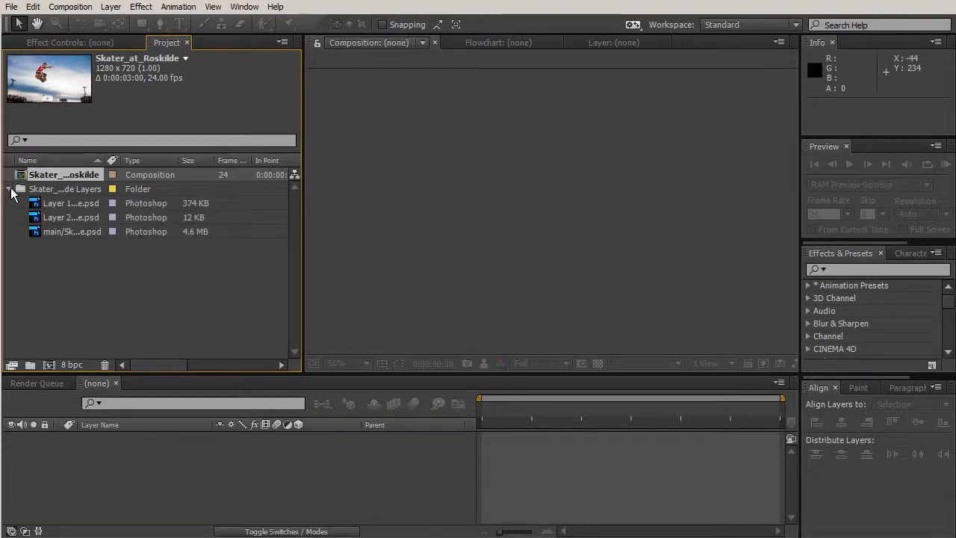
click(9, 190)
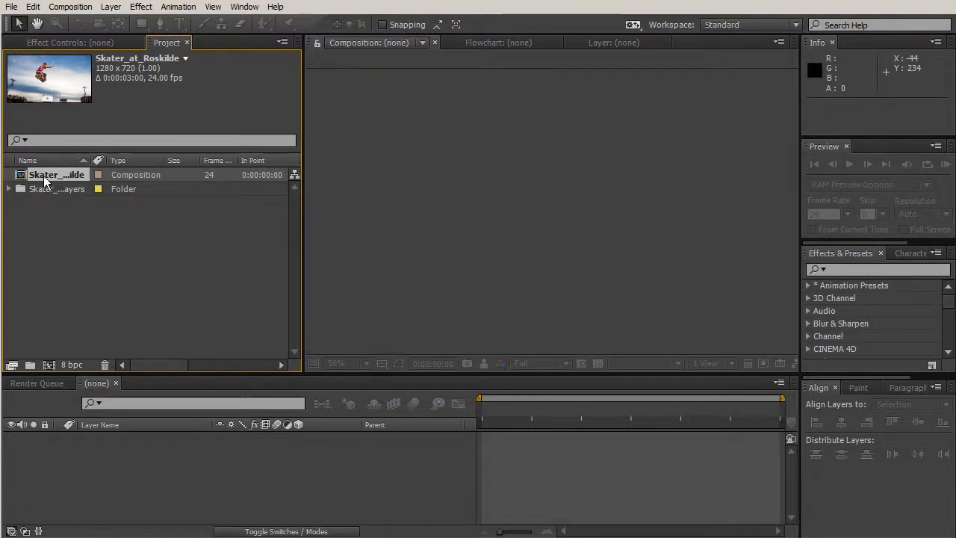
double_click(19, 178)
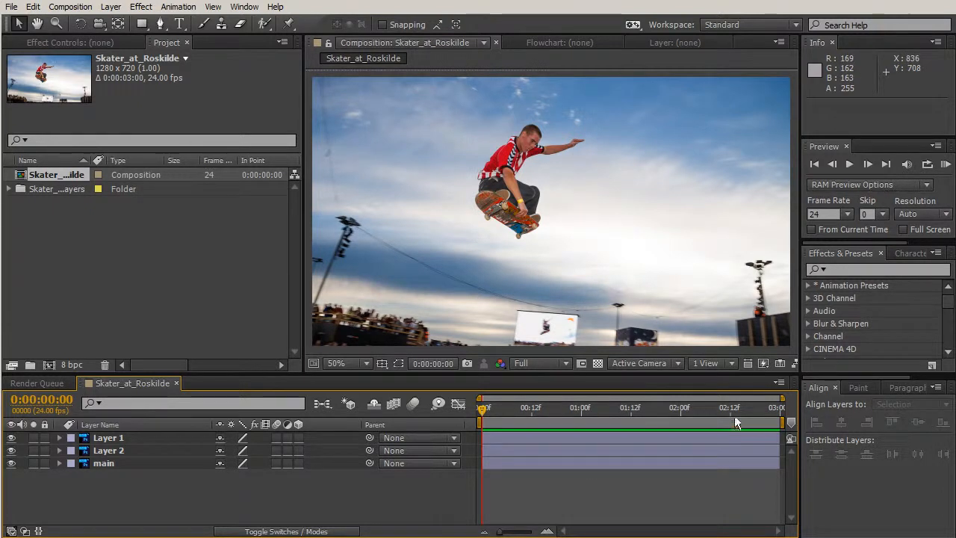
- Review the frame rate and duration in the Skater_at_Roskilde composition's settings
right_click(140, 384)
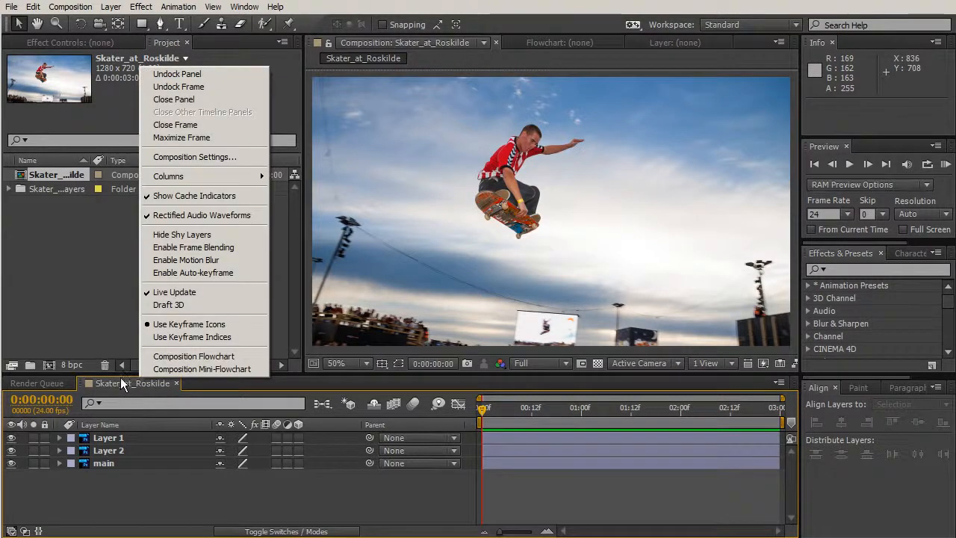
click(196, 158)
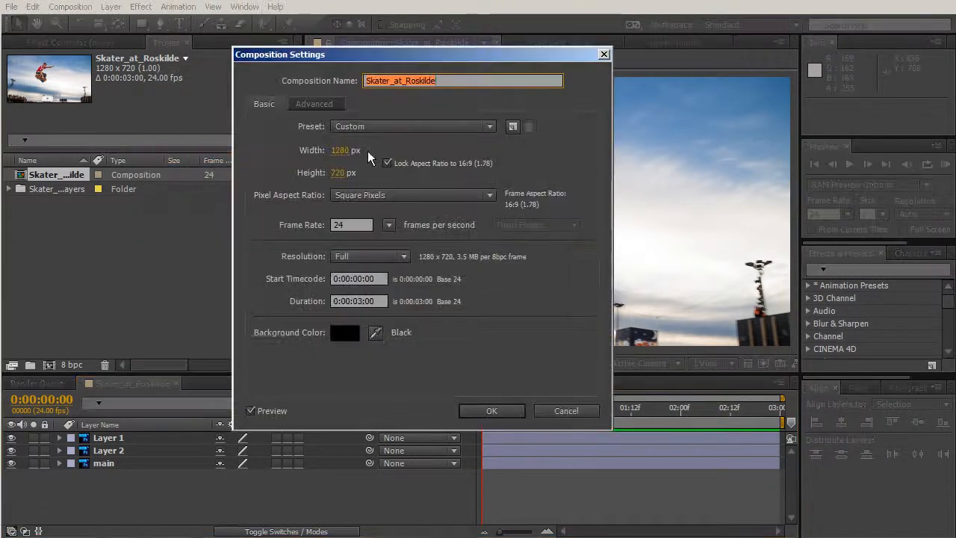
drag(356, 222, 318, 222)
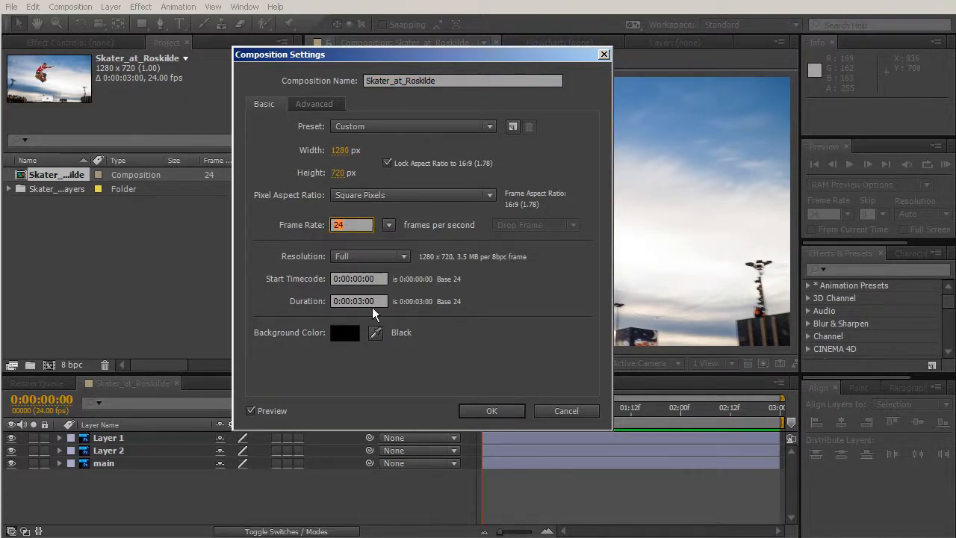
click(362, 300)
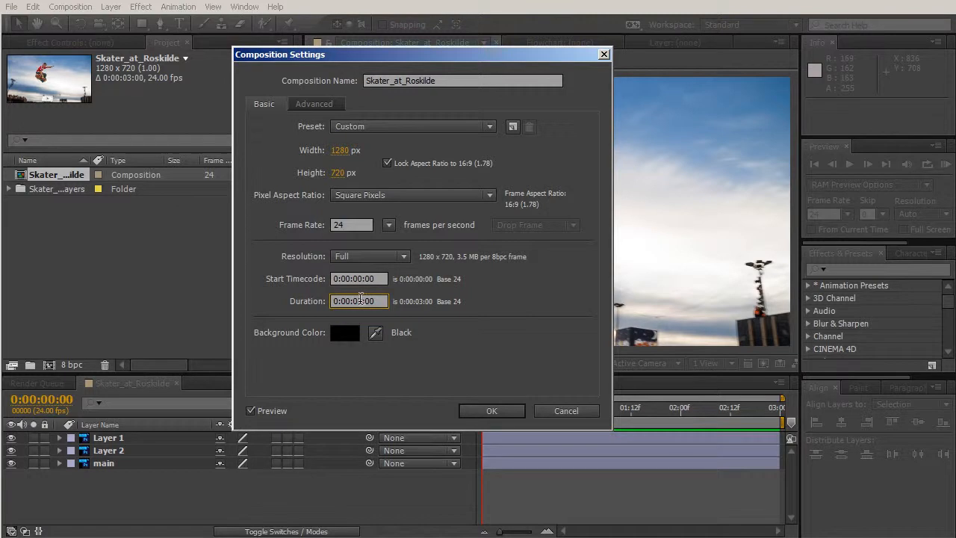
click(491, 410)
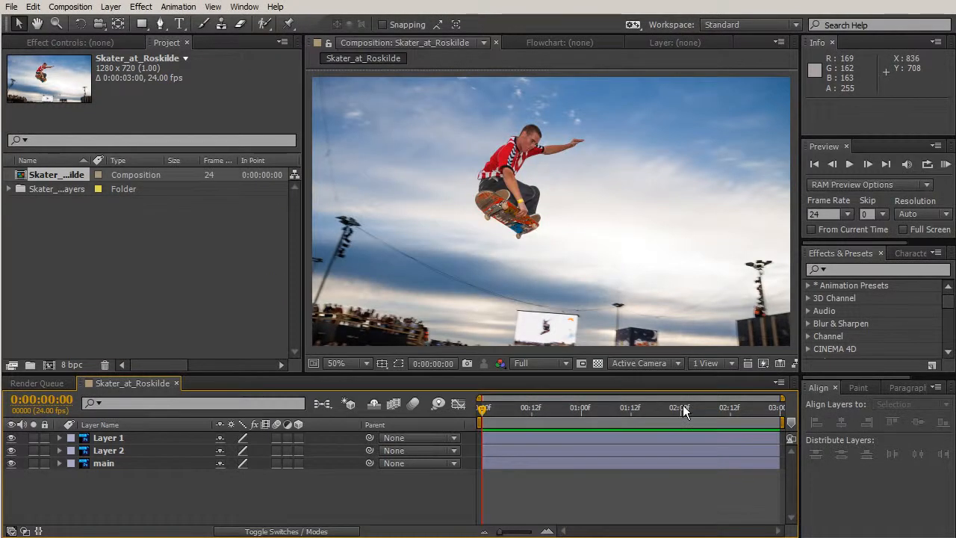
- Rename Layer 1, the large jumping skater, as skater1
click(529, 192)
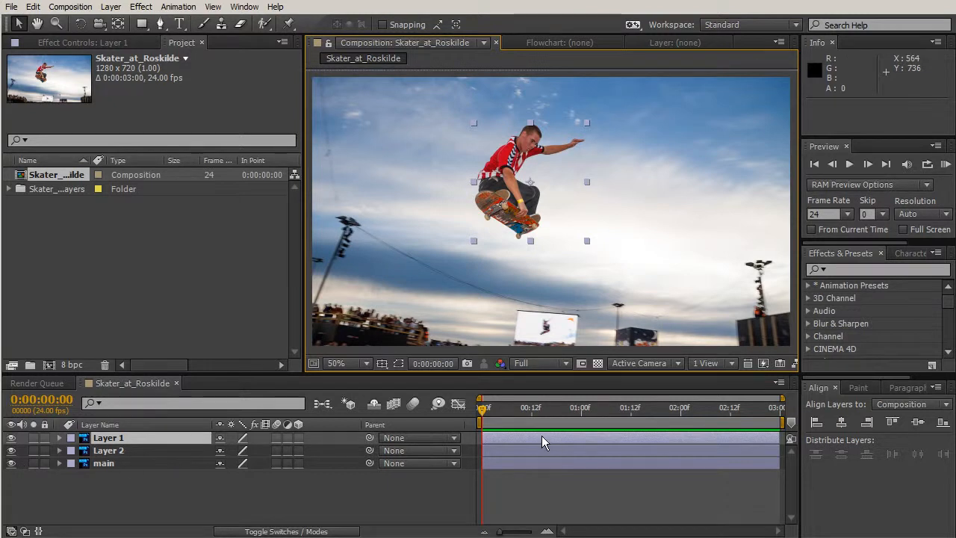
click(110, 437)
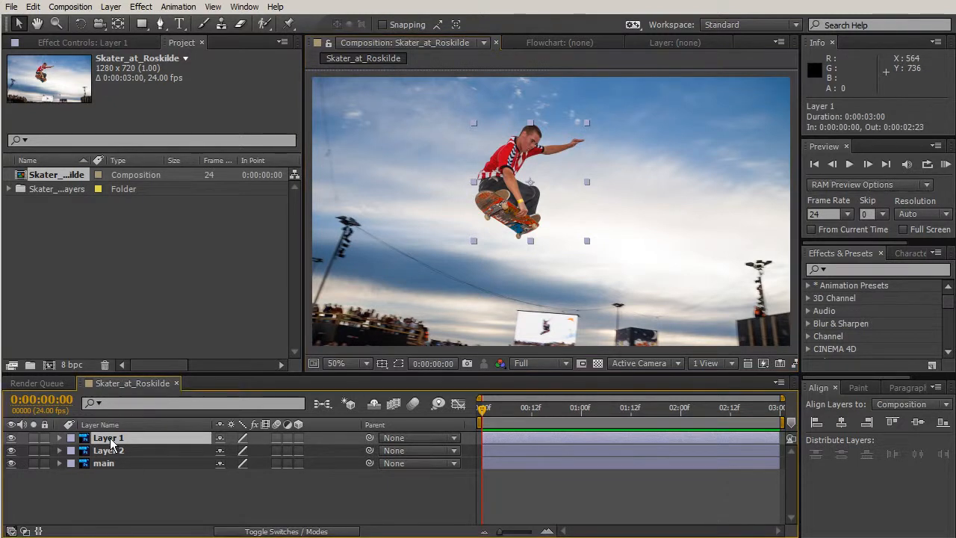
key(Return)
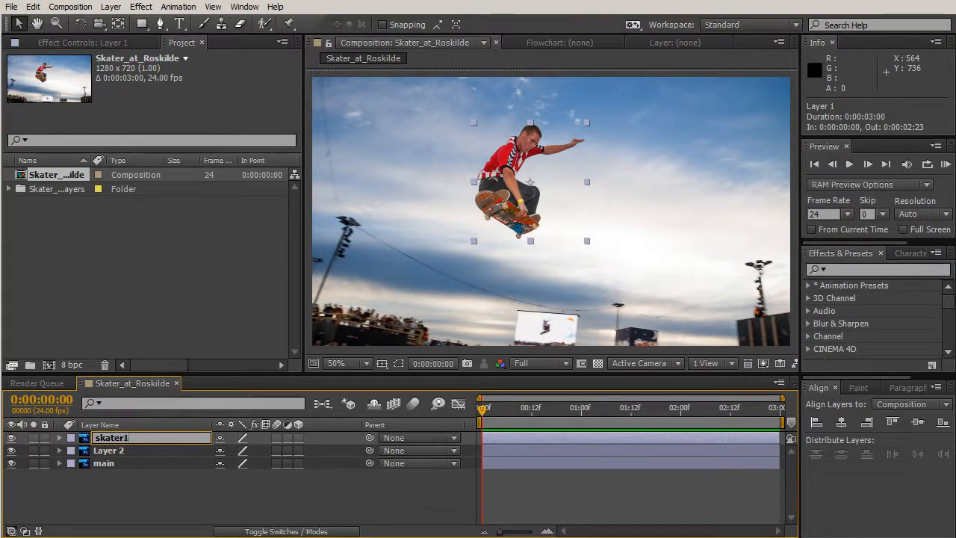
text(skater1)
key(Return)
- Rename Layer 2, the small skater on the video screen, as screen
click(114, 450)
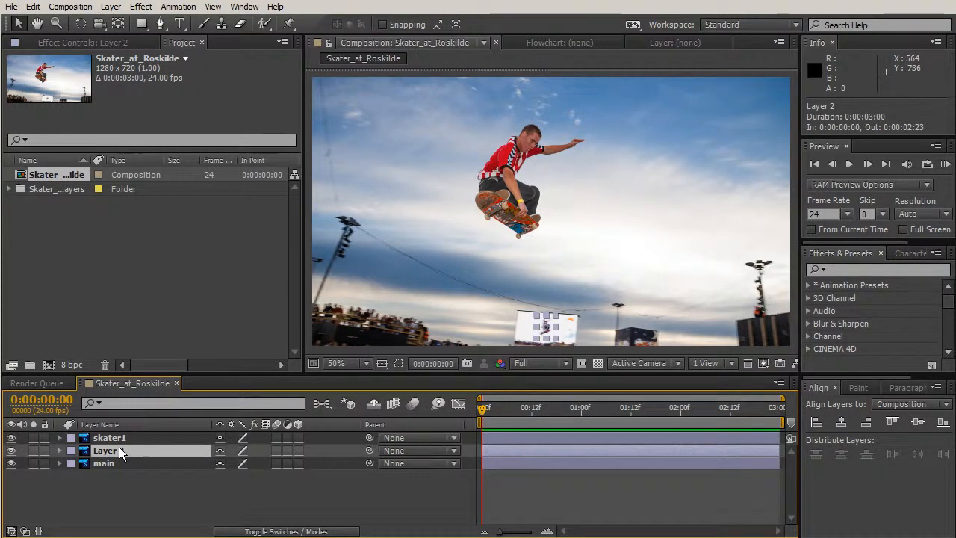
key(Return)
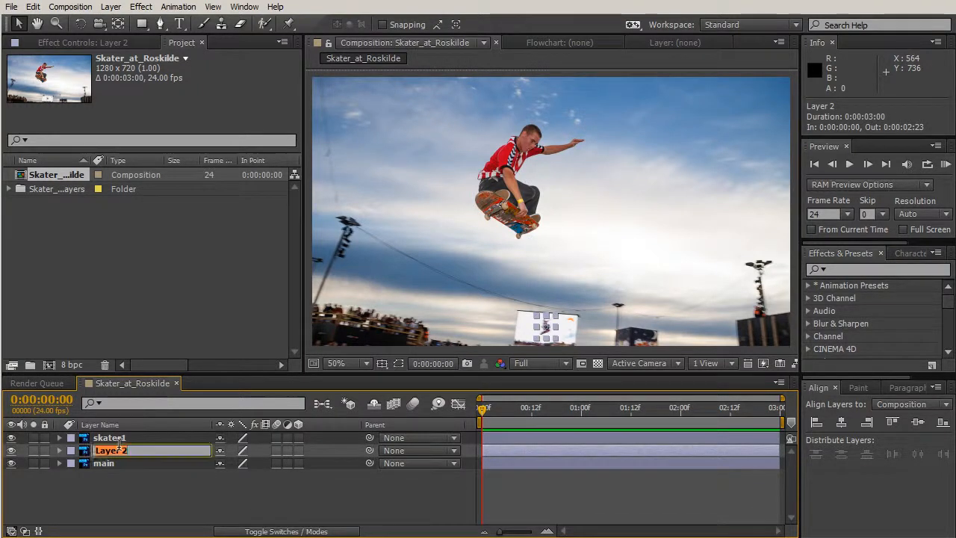
text(screen)
key(Return)
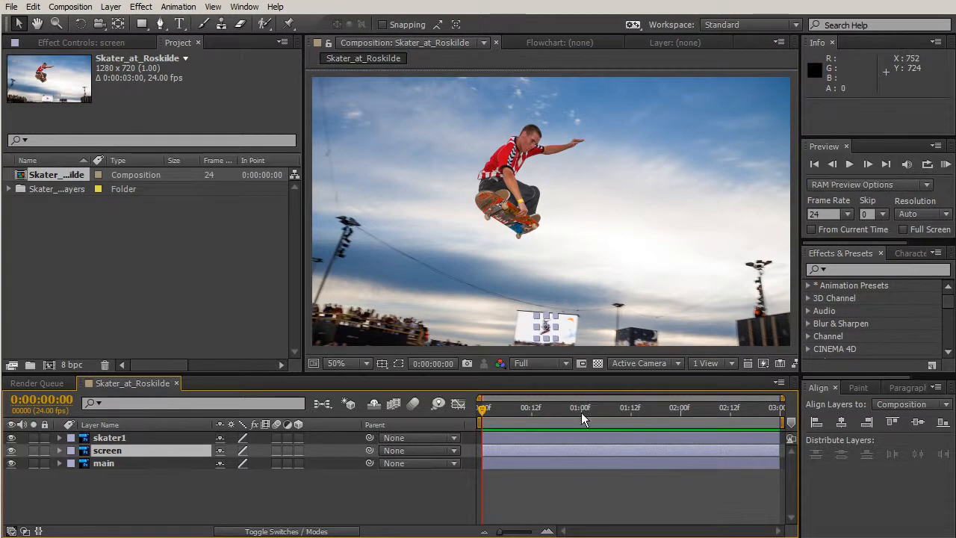
- Place a first puppet pin on the skater's head in the skater1 layer with the Puppet Pin tool
click(578, 437)
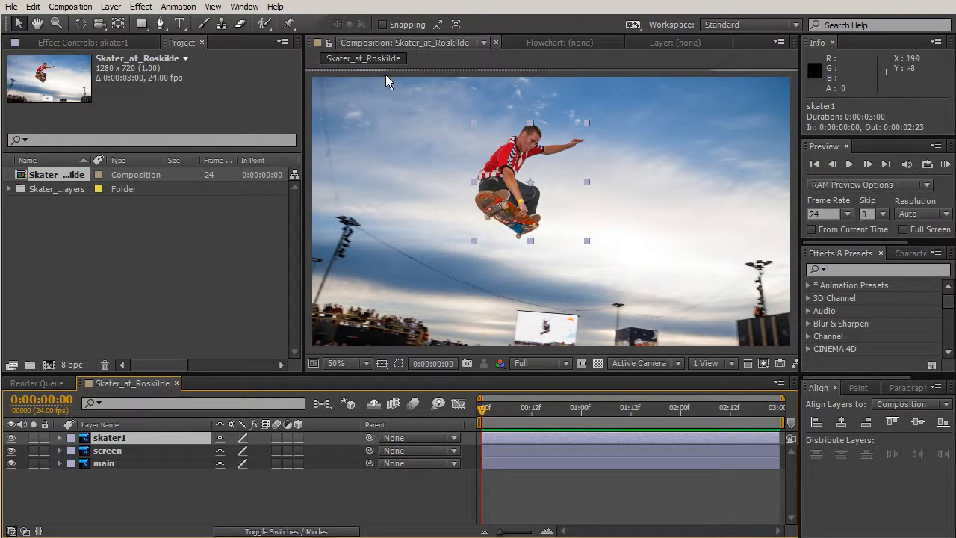
click(288, 25)
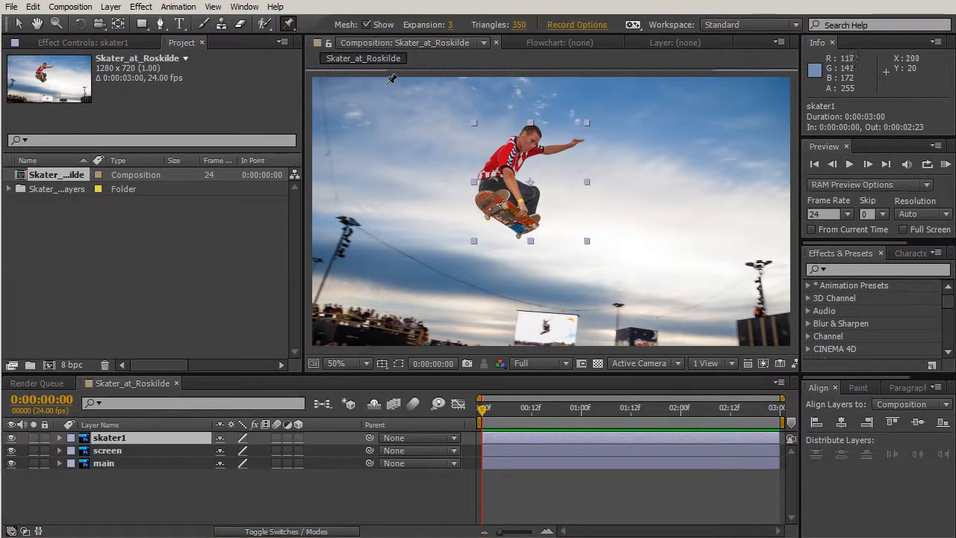
click(525, 142)
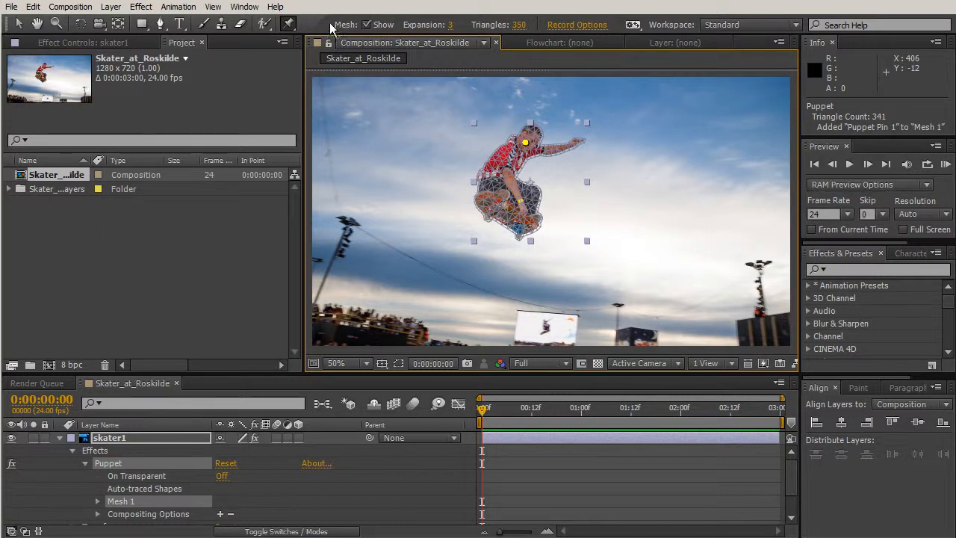
- Toggle the puppet mesh display off and on and examine the mesh triangles covering the skater up close
click(366, 24)
click(366, 24)
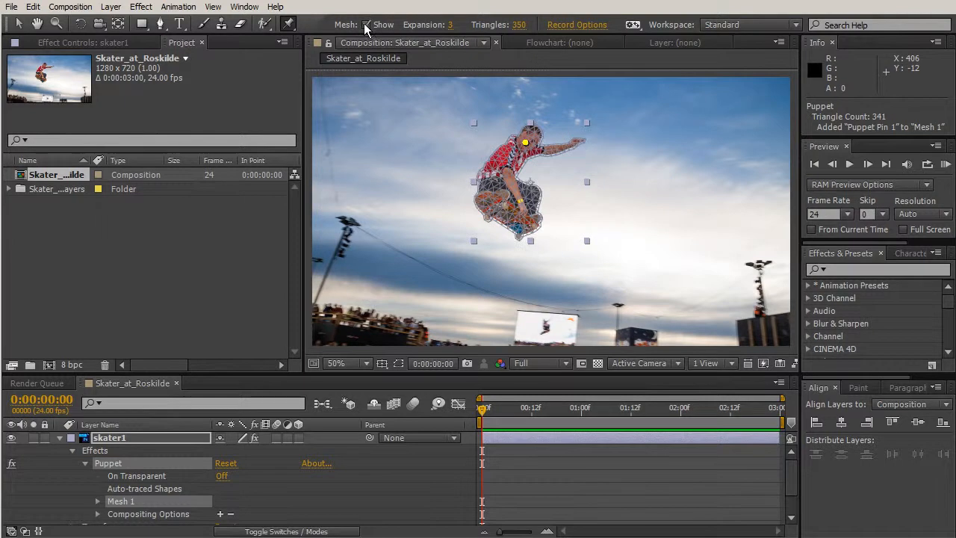
click(364, 24)
click(364, 24)
scroll(464, 117, up, 2)
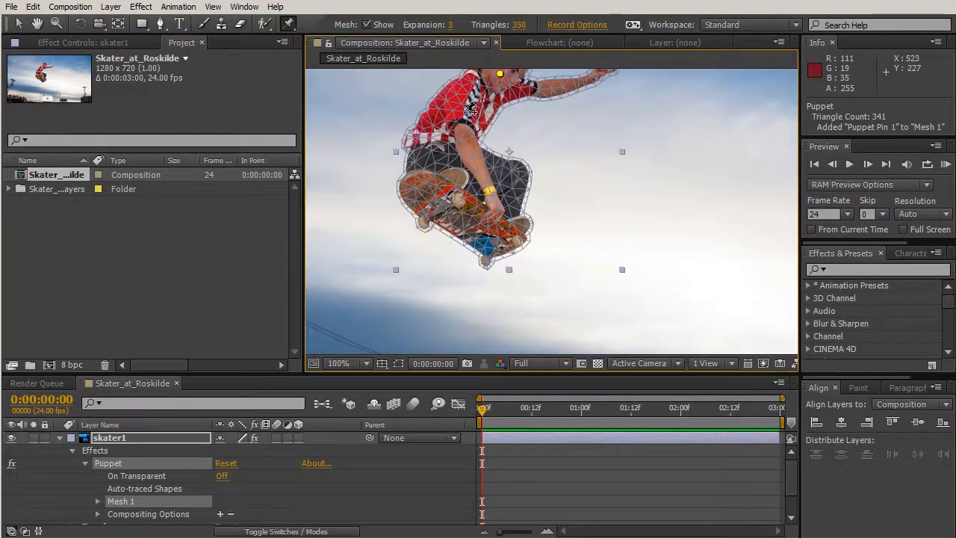
key(space)
drag(498, 189, 674, 307)
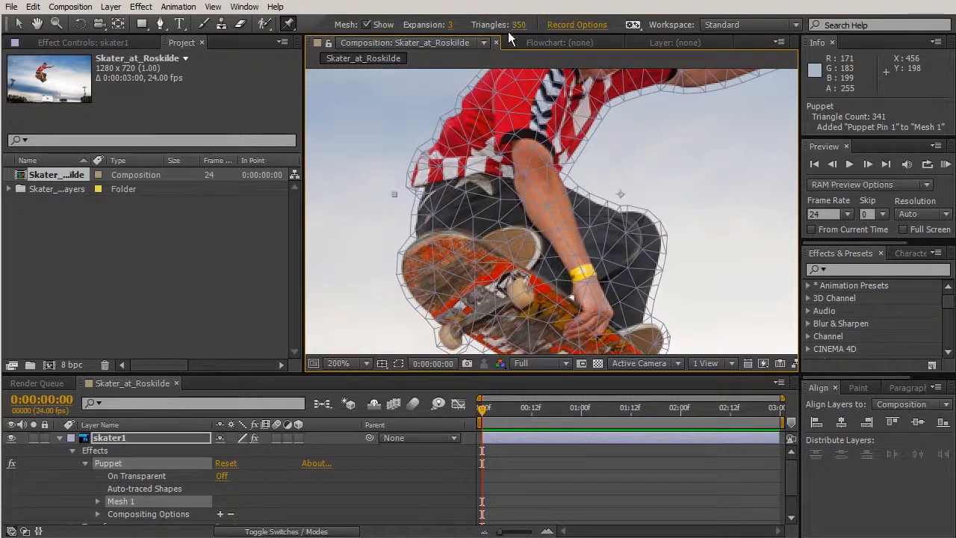
key(slash)
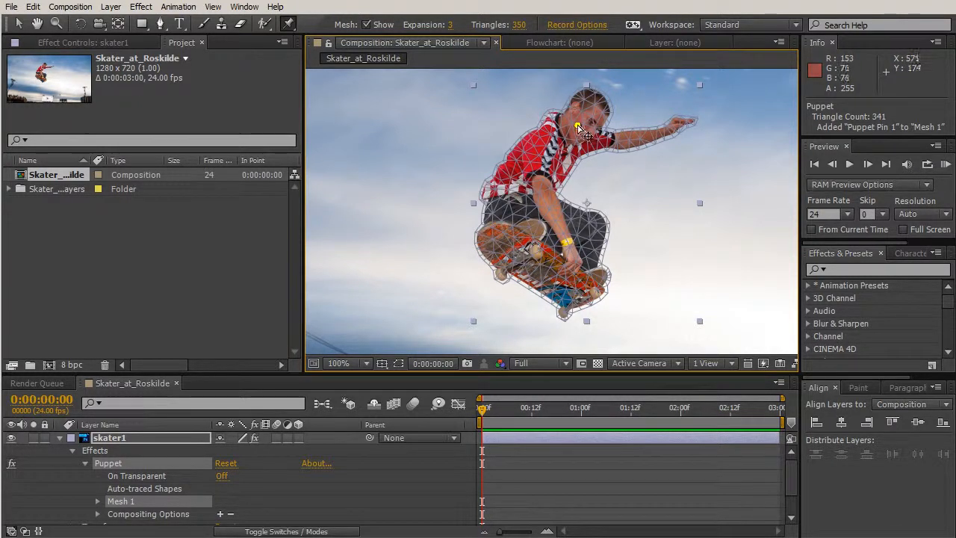
- Add a puppet pin on the skateboard, testing moves of the head pin before and after and undoing each one
drag(580, 128, 623, 119)
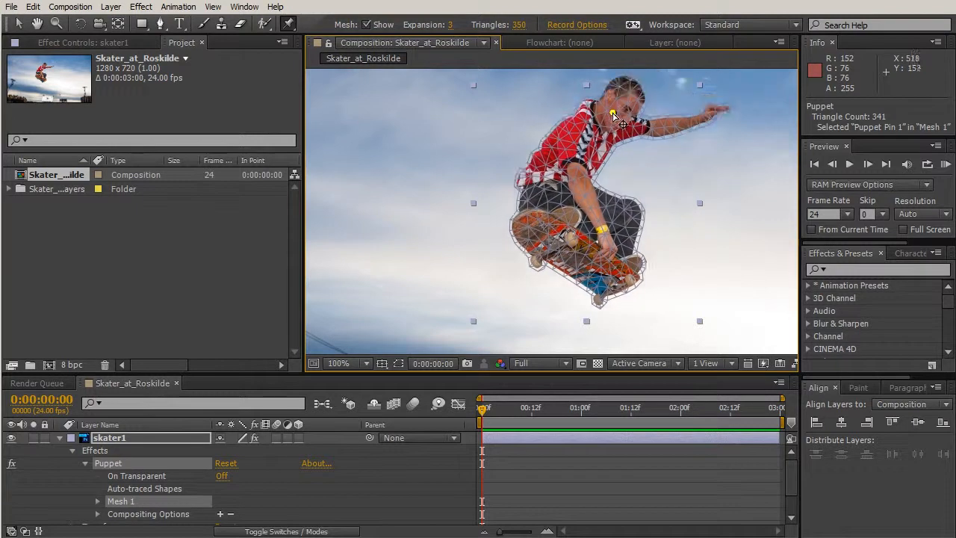
key(ctrl+z)
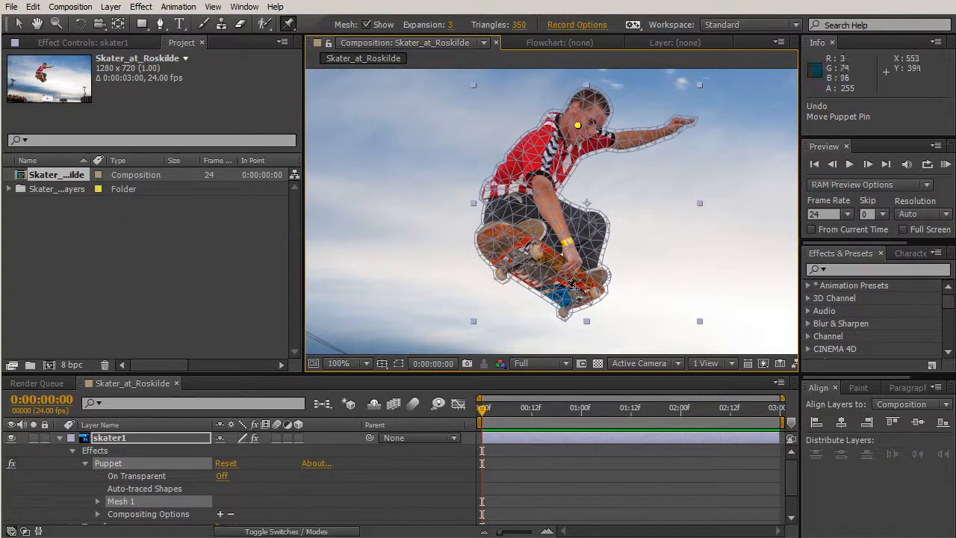
click(538, 269)
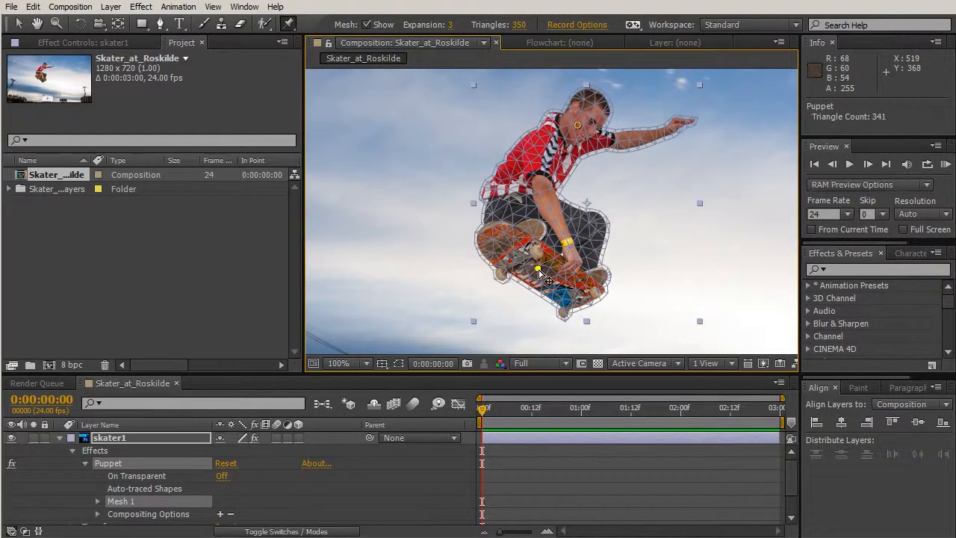
drag(579, 126, 462, 192)
key(ctrl+z)
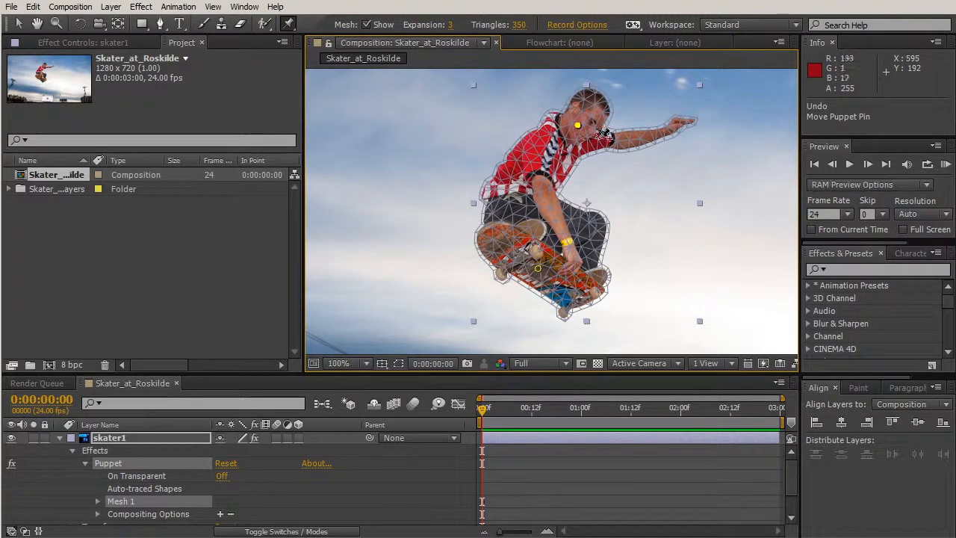
- Add puppet pins on the outstretched arm's shoulder and hand, test moving the hand pin and undo that move
click(594, 140)
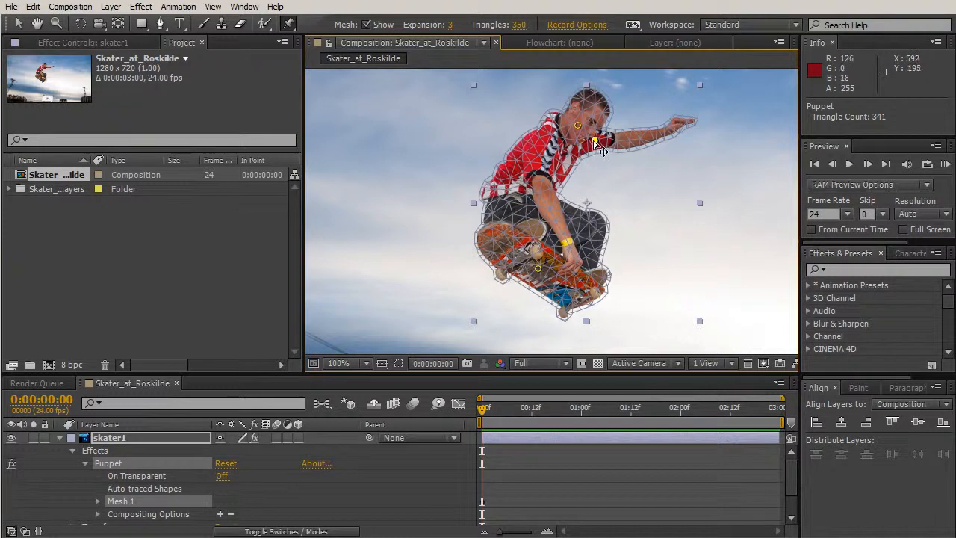
click(672, 126)
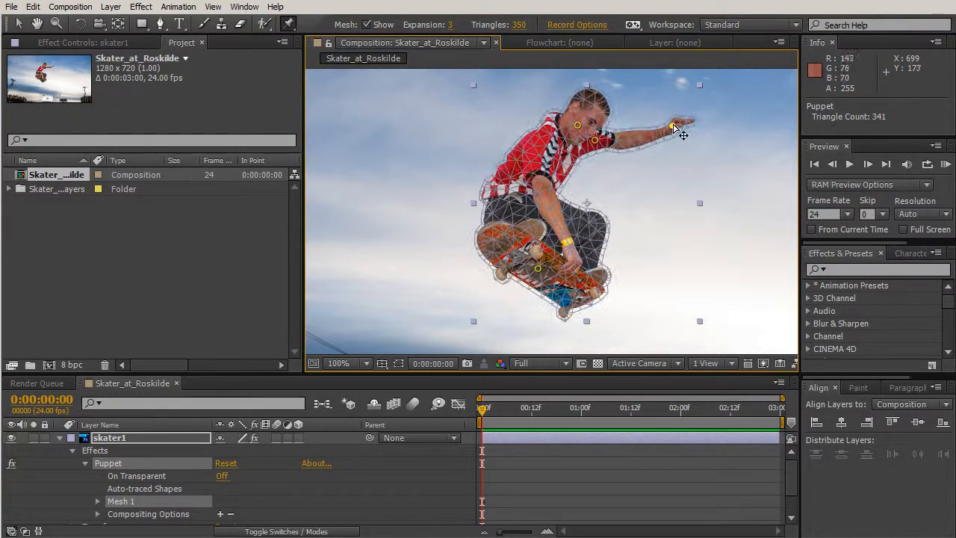
mouse_move(672, 127)
mouse_down()
mouse_move(673, 139)
mouse_move(673, 99)
mouse_move(667, 135)
mouse_up()
key(ctrl+z)
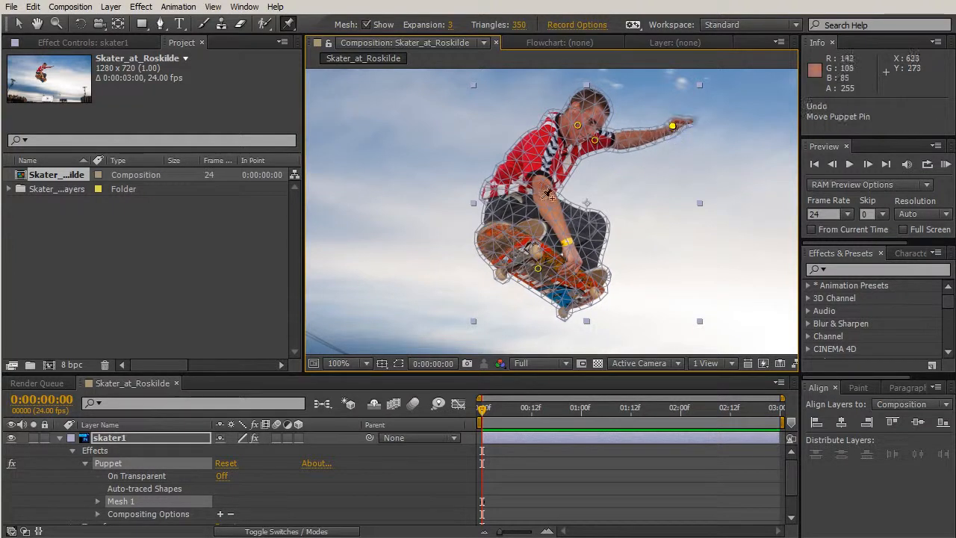
- Add a puppet pin on the sleeve of the arm holding the board, undoing test moves of the skateboard pin before and after
mouse_move(539, 269)
mouse_down()
mouse_move(548, 261)
mouse_move(497, 269)
mouse_move(540, 262)
mouse_move(553, 248)
mouse_move(525, 262)
mouse_move(540, 262)
mouse_up()
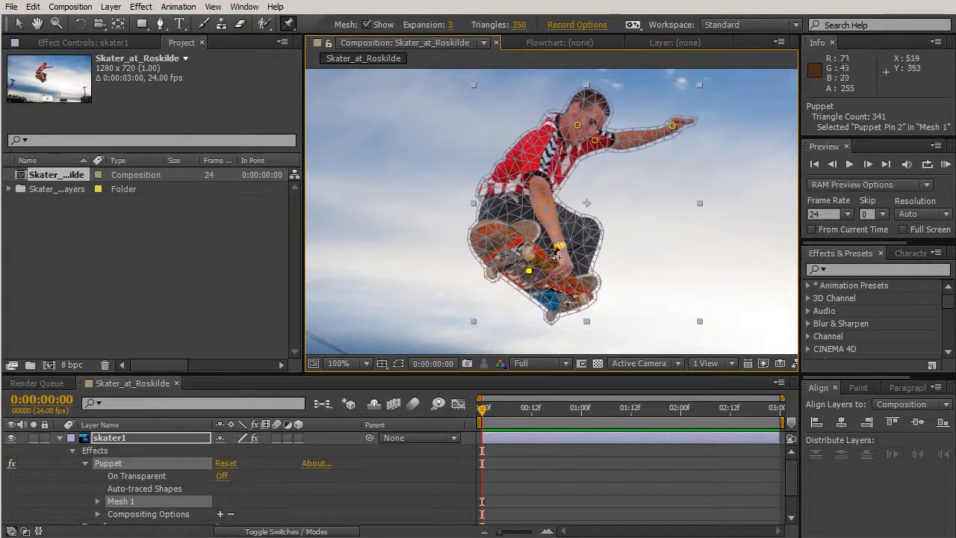
key(ctrl+z)
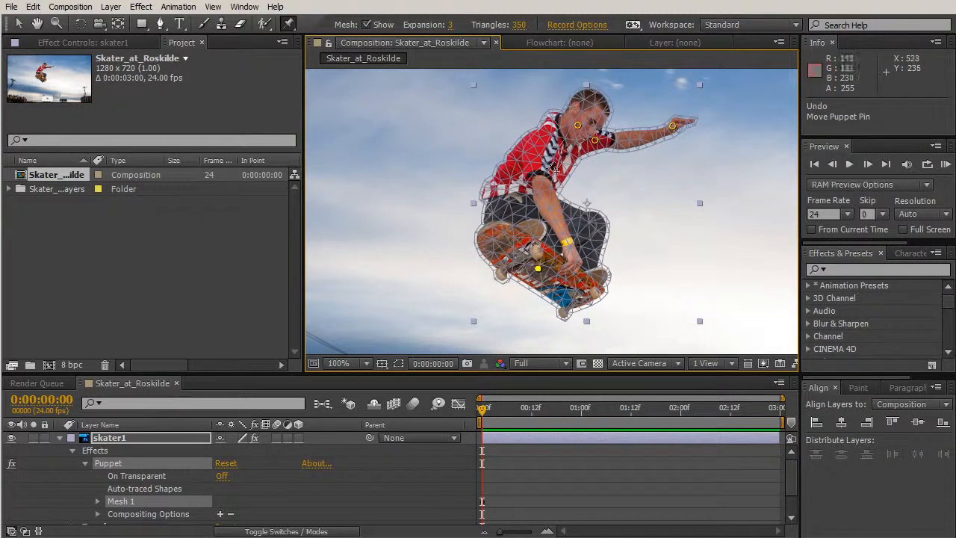
click(538, 168)
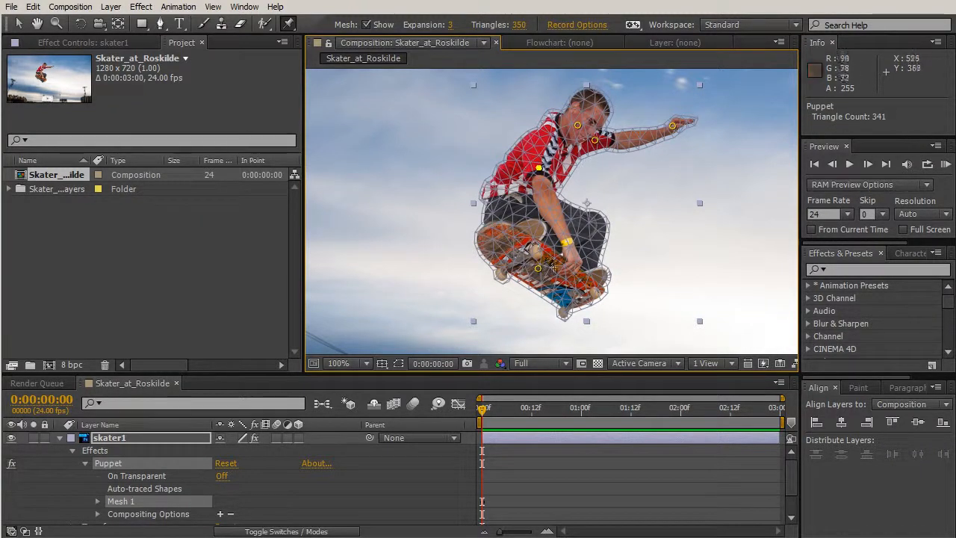
mouse_move(537, 268)
mouse_down()
mouse_move(553, 263)
mouse_move(529, 273)
mouse_up()
key(ctrl+z)
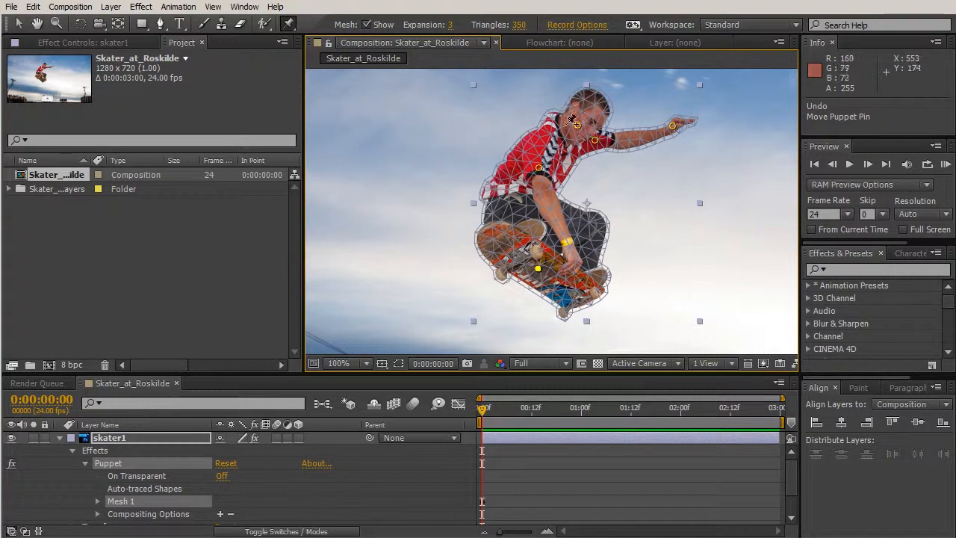
- Place puppet starch pins over the skater's shirt, neck and head, finishing with a return to the Puppet Pin tool
click(288, 23)
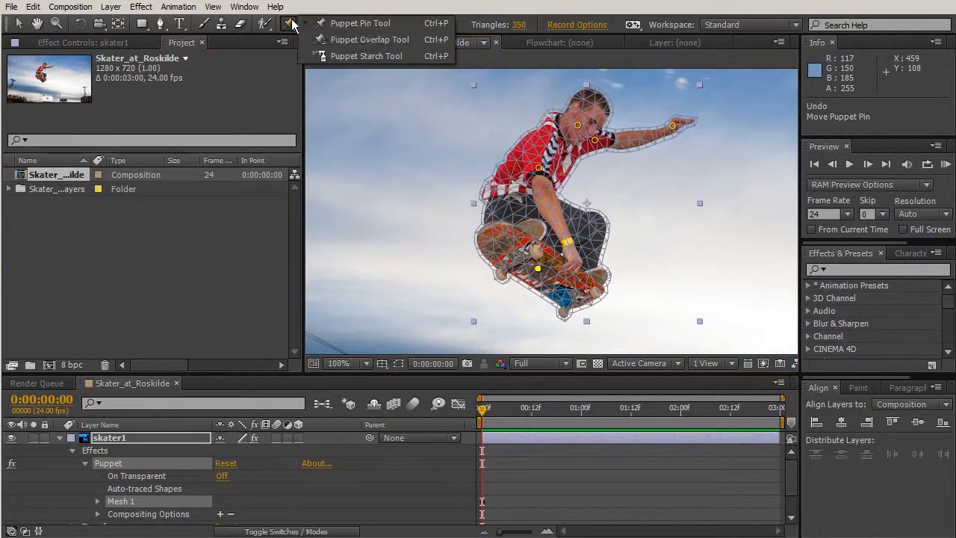
click(375, 58)
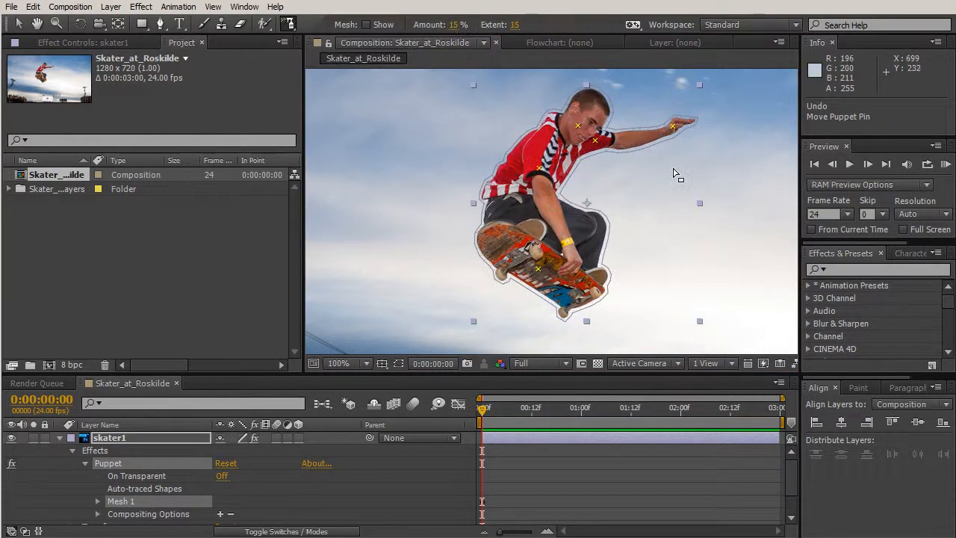
click(551, 147)
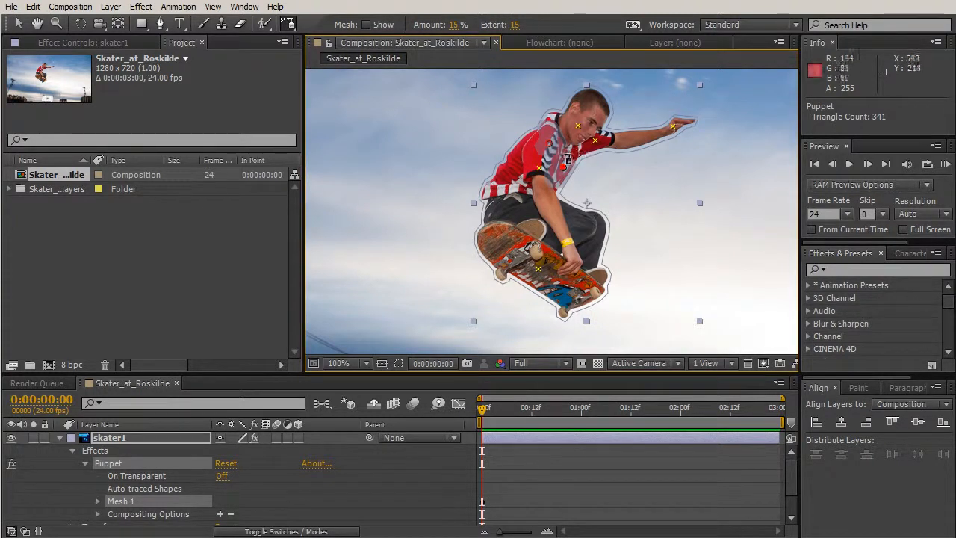
click(573, 111)
click(588, 94)
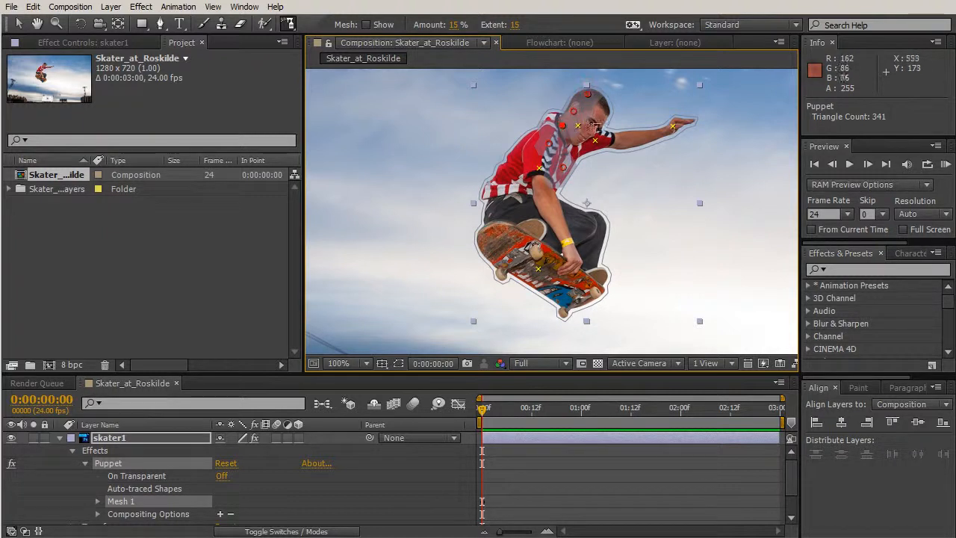
click(596, 116)
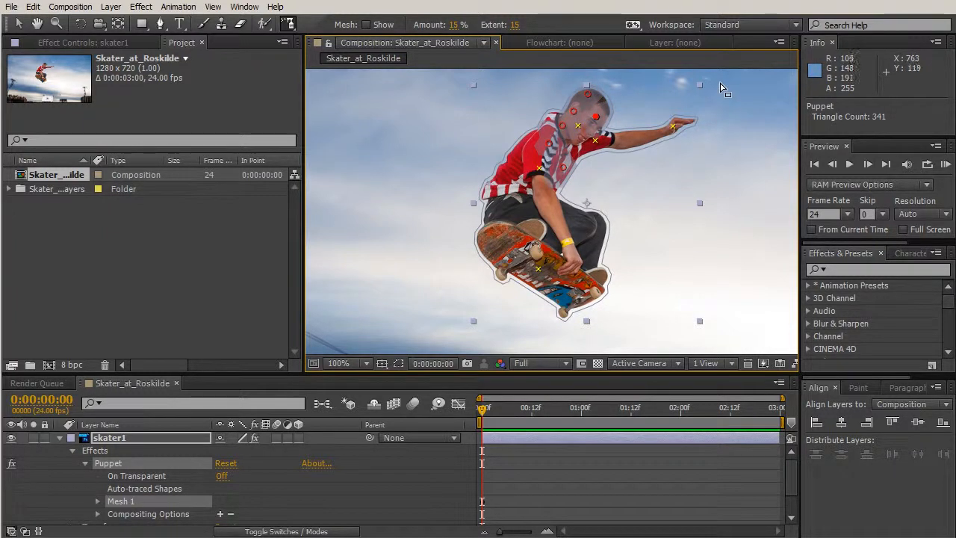
click(289, 24)
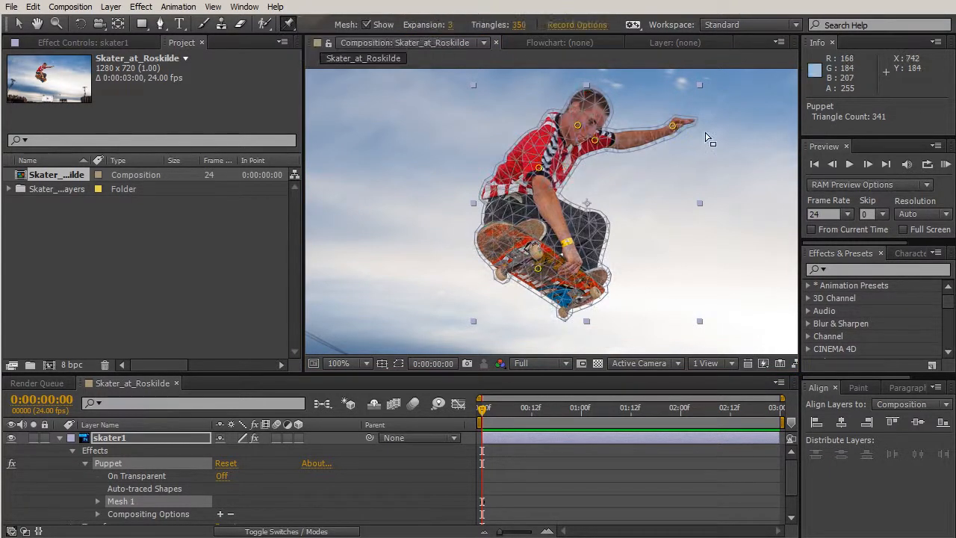
- Try moving the outstretched hand's pin and the skateboard pin slightly, undoing each move
mouse_move(672, 128)
mouse_down()
mouse_move(680, 153)
mouse_move(678, 134)
mouse_up()
key(ctrl+z)
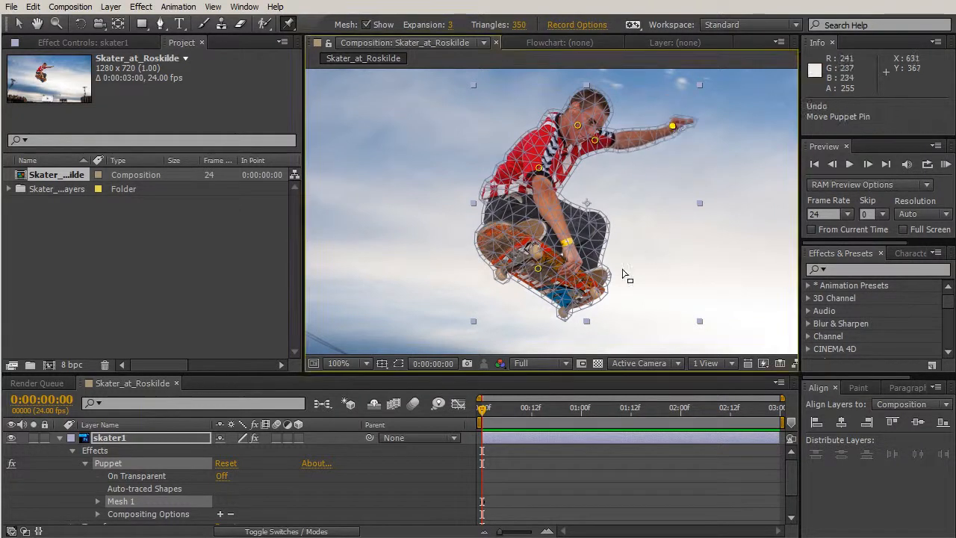
mouse_move(540, 271)
mouse_down()
mouse_move(525, 277)
mouse_move(549, 268)
mouse_up()
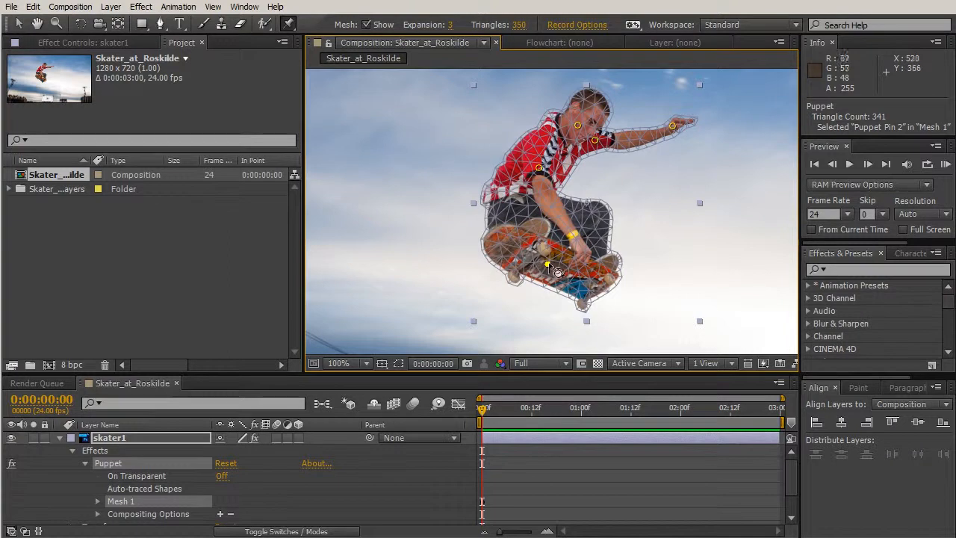
key(ctrl+z)
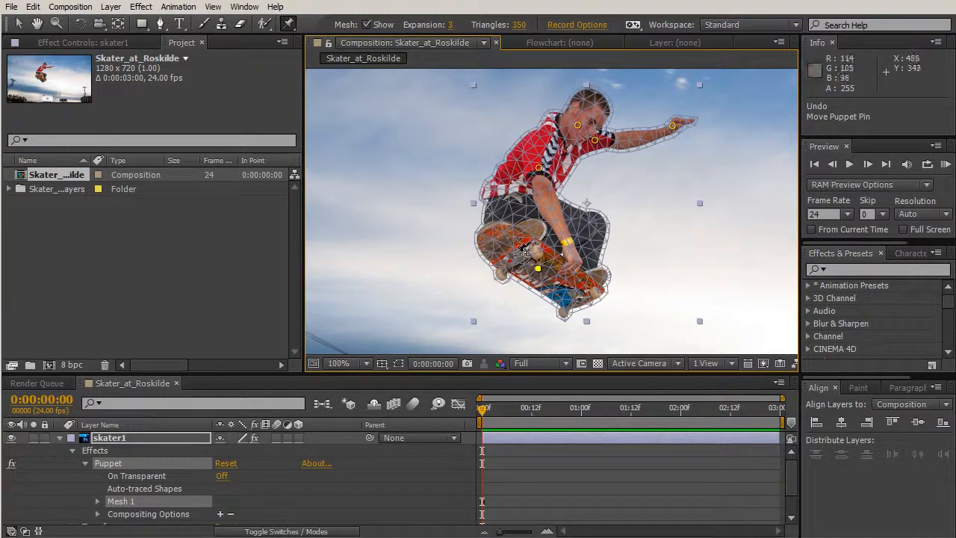
- At the first frame, move the skateboard pin slightly up and to the right and lower the outstretched hand's pin
mouse_move(538, 270)
mouse_down()
mouse_move(547, 270)
mouse_move(551, 218)
mouse_move(536, 280)
mouse_move(549, 267)
mouse_up()
key(ctrl+z)
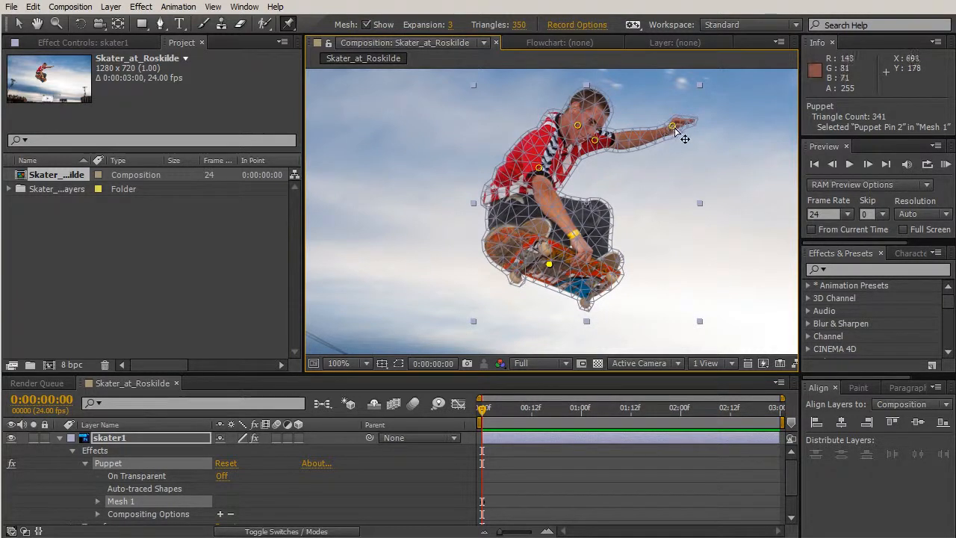
drag(673, 127, 675, 150)
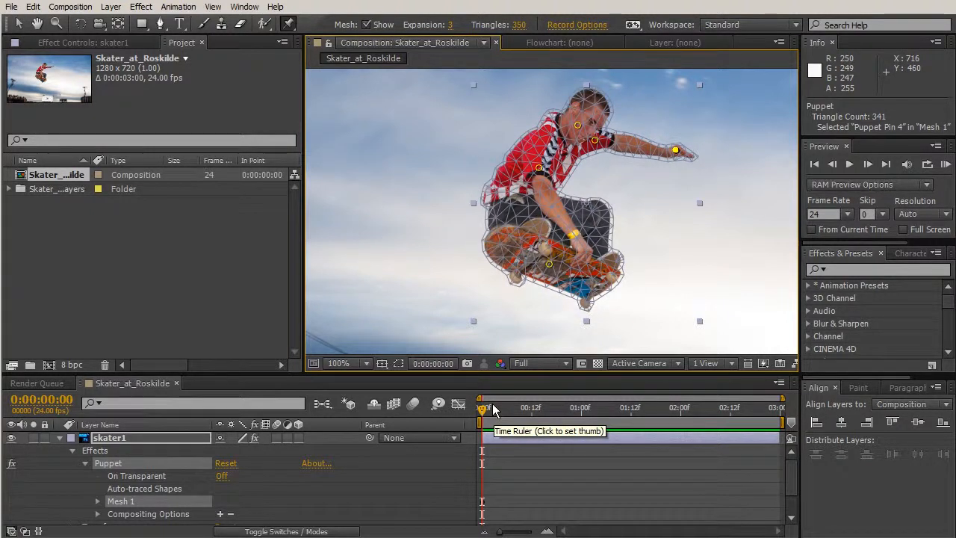
- At the last frame, 0:00:02:23, move the skateboard pin down and to the left and raise the outstretched hand's pin
drag(489, 414, 777, 416)
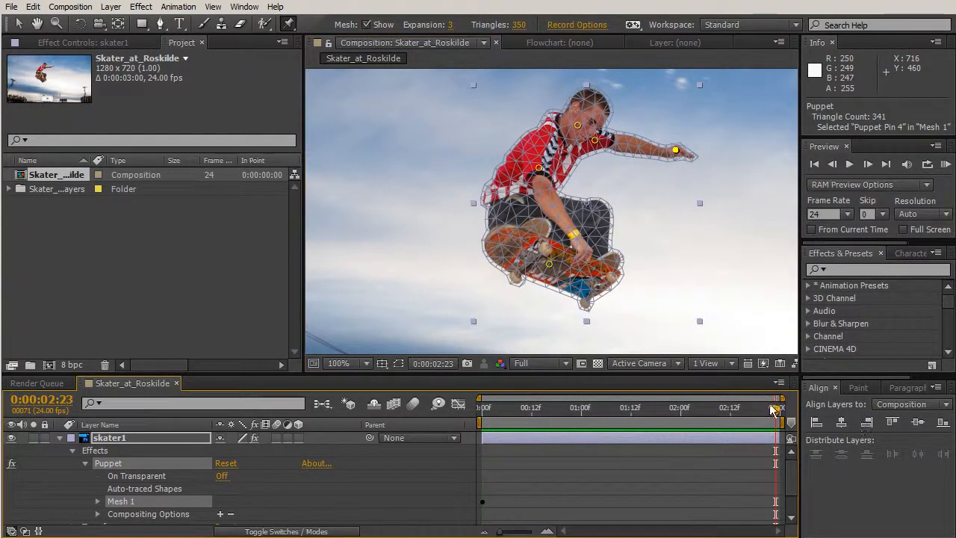
drag(549, 268, 535, 274)
drag(676, 150, 672, 116)
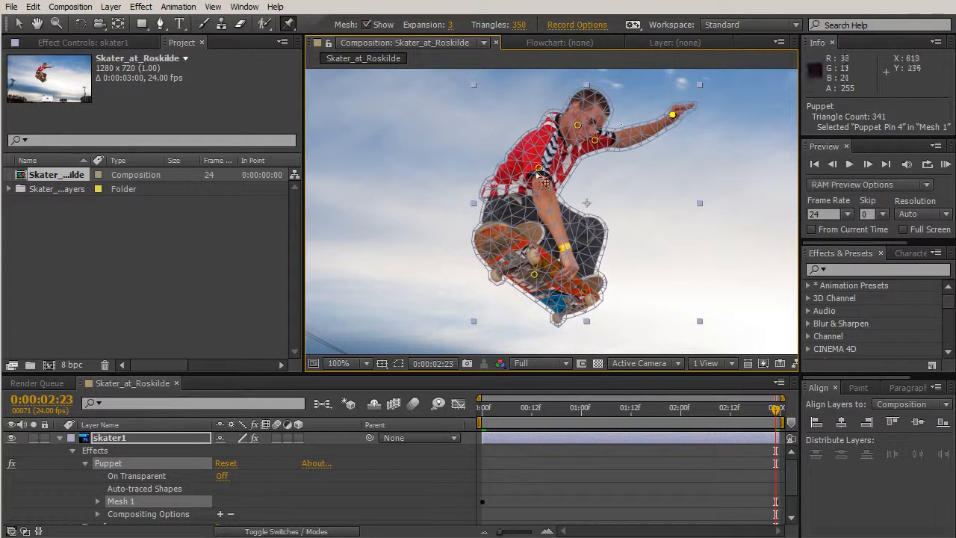
- Scrub back through the puppet animation and play a RAM preview of it
drag(775, 411, 596, 454)
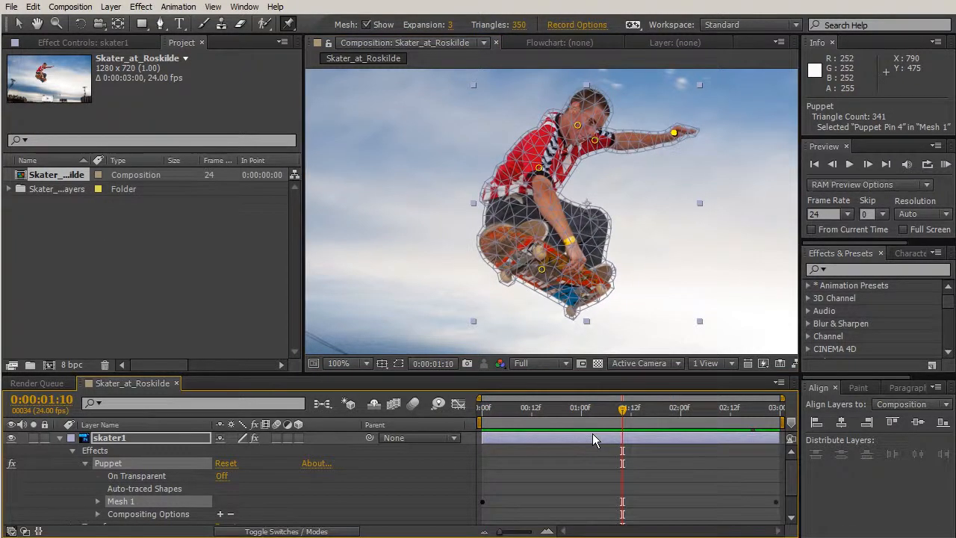
key(KP_0)
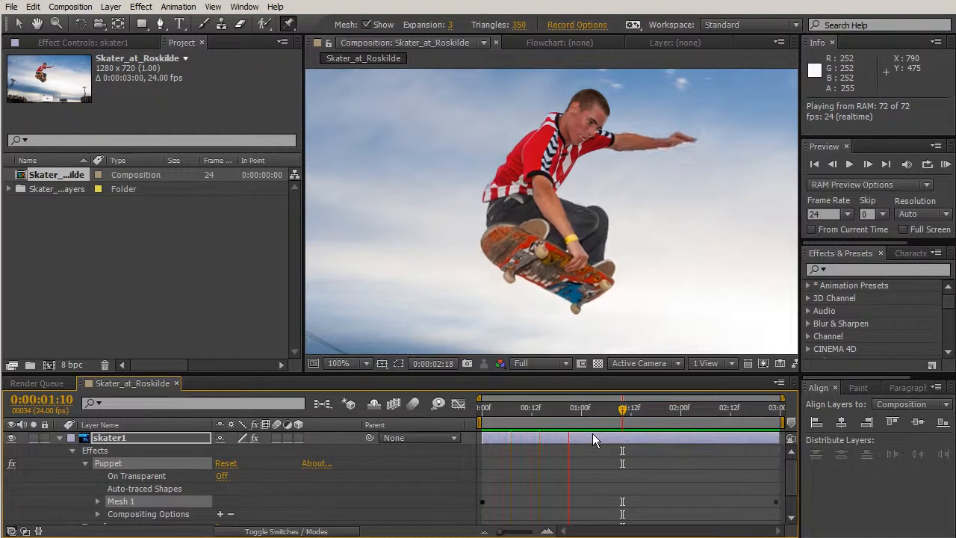
key(space)
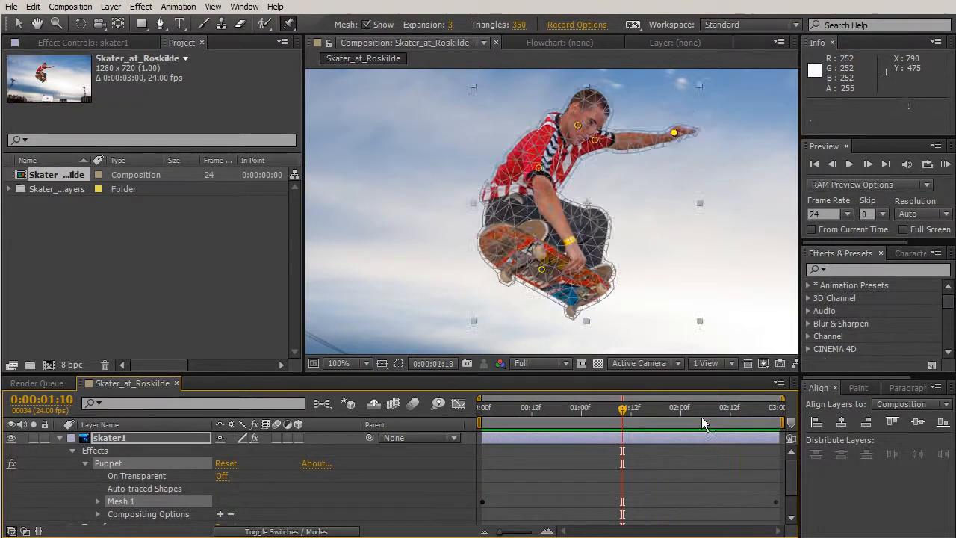
- Enable Position and Rotation keyframing on the skater1 layer at the last frame, 0:00:02:23
key(comma)
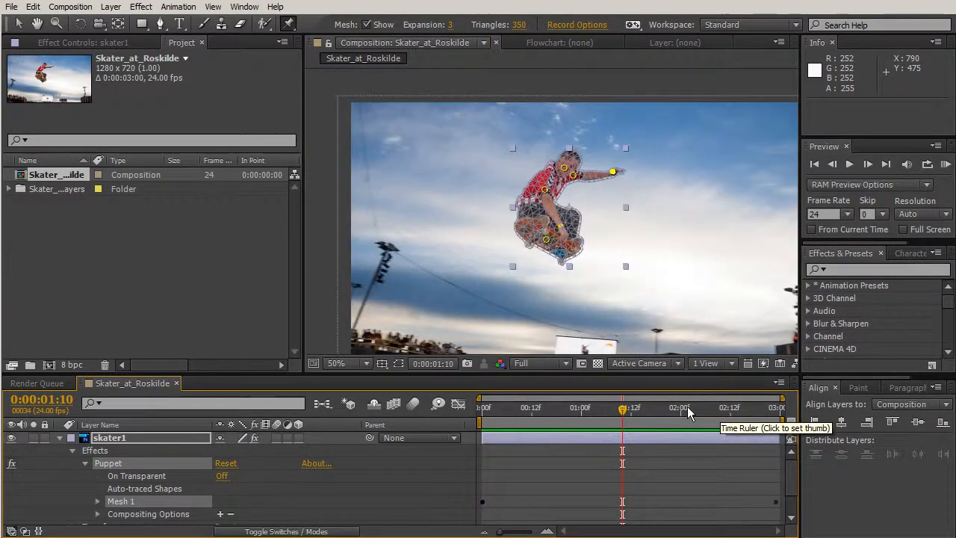
key(h)
drag(640, 288, 605, 271)
click(540, 437)
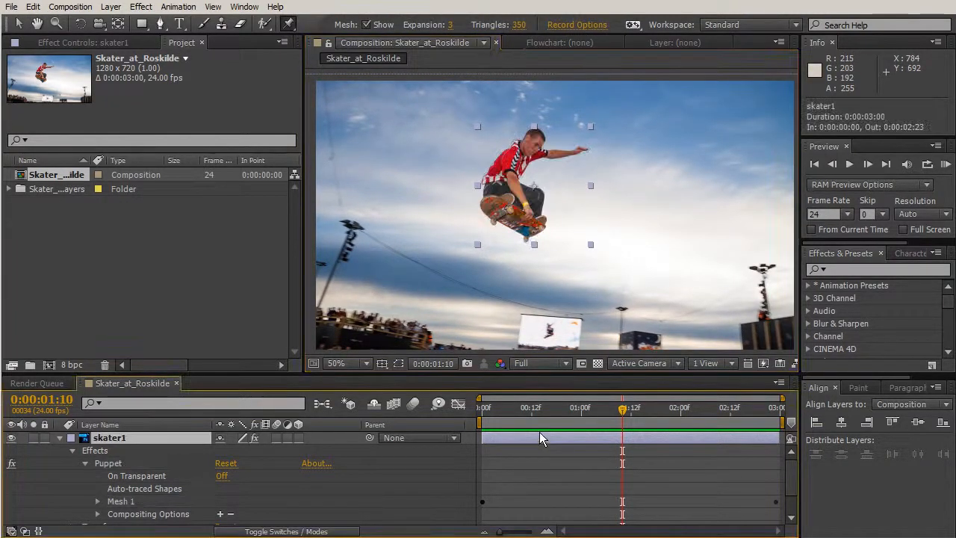
key(p)
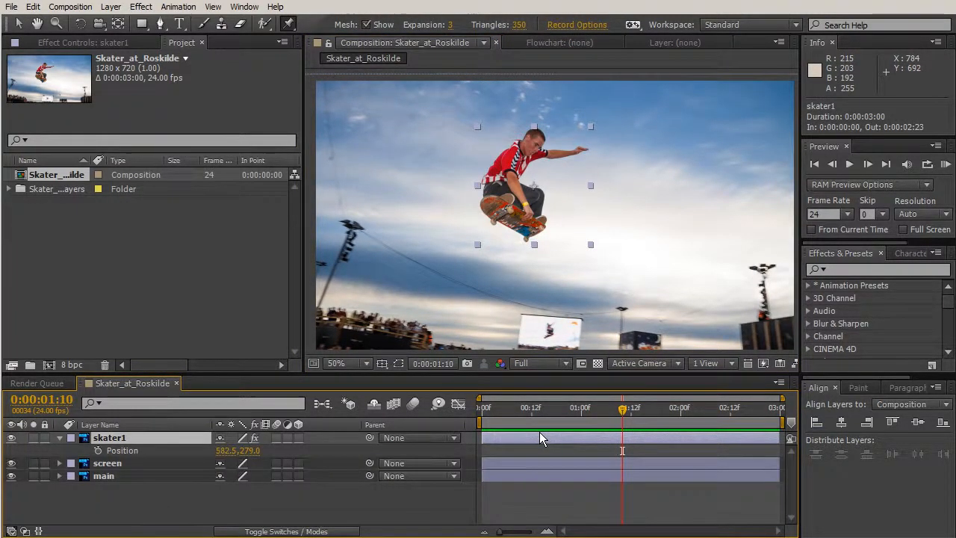
key(shift+r)
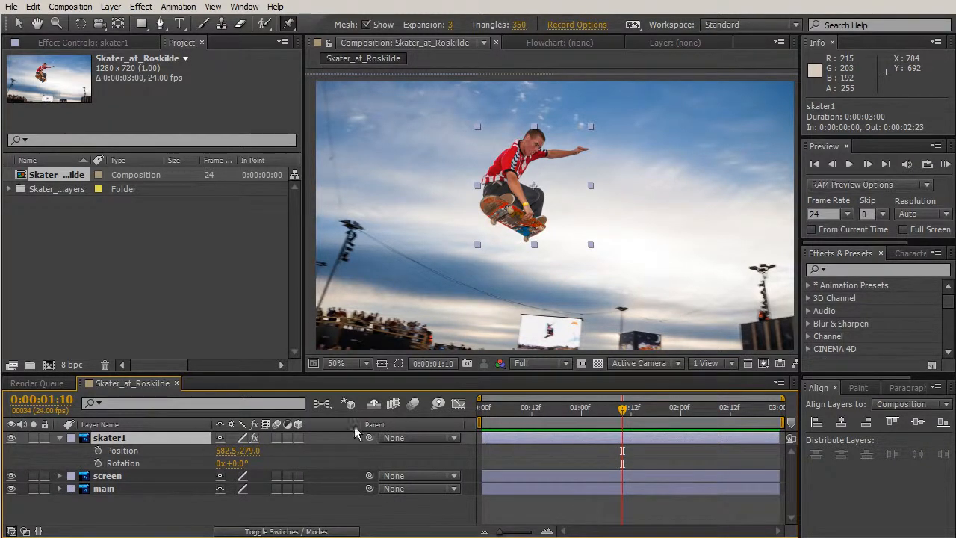
drag(624, 417, 779, 415)
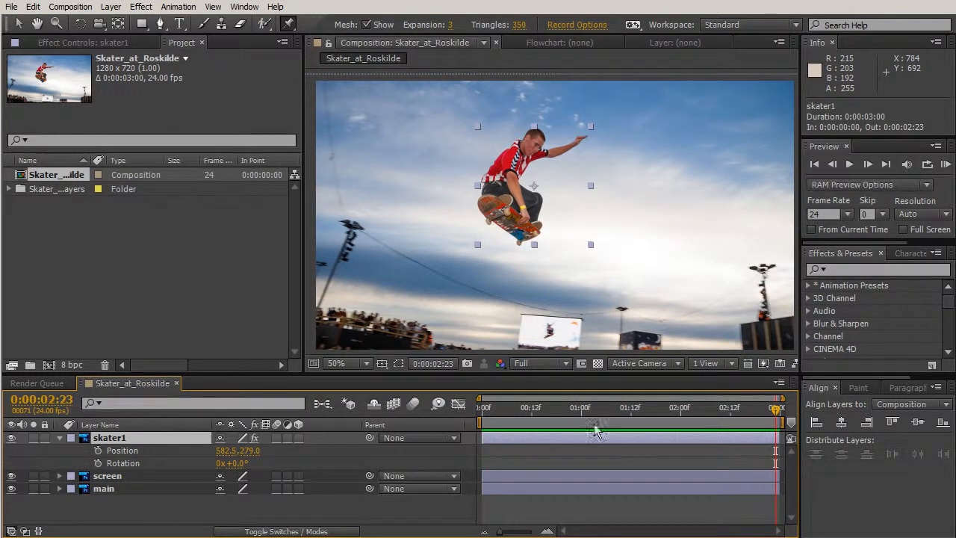
click(97, 450)
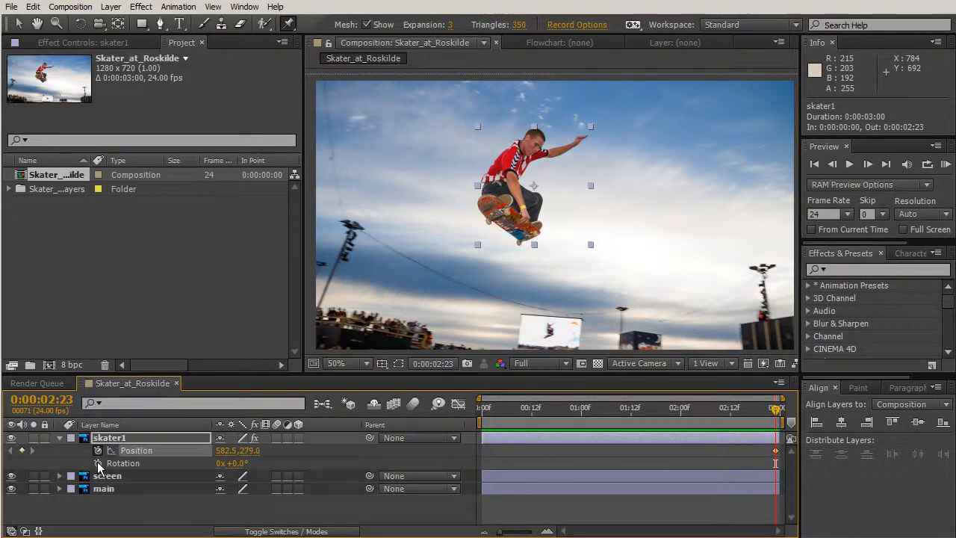
click(97, 463)
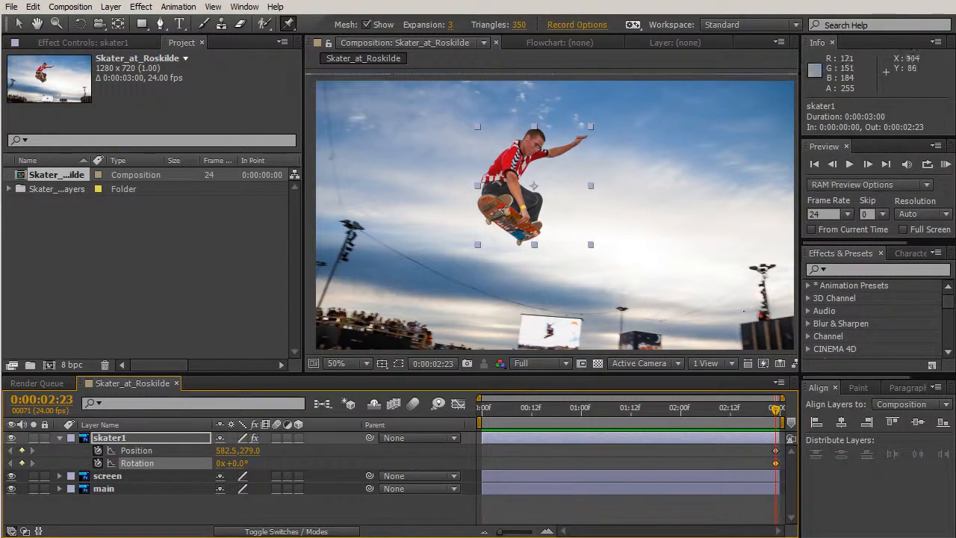
- Move the skater1 layer up and to the left to position 564.5, 267.0 at the last frame
click(21, 25)
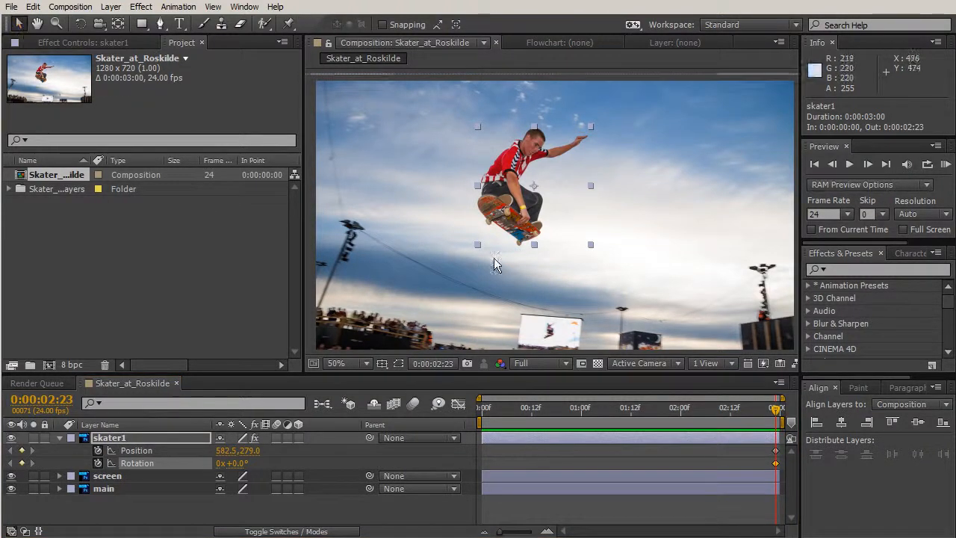
click(508, 177)
drag(508, 172, 499, 166)
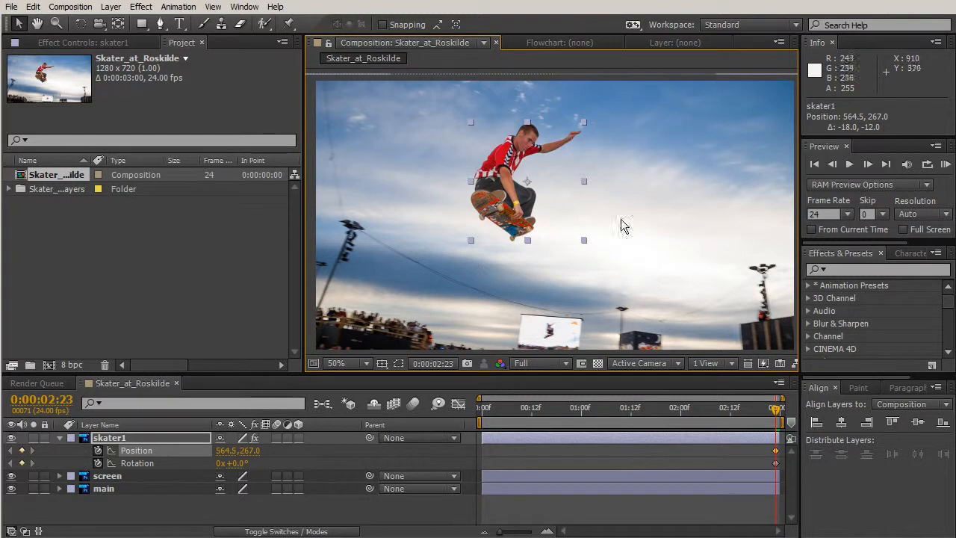
- At the first frame, move skater1 to position 628.5, 295.0 and set its rotation to 8°, and scrub through the motion
drag(776, 416, 441, 404)
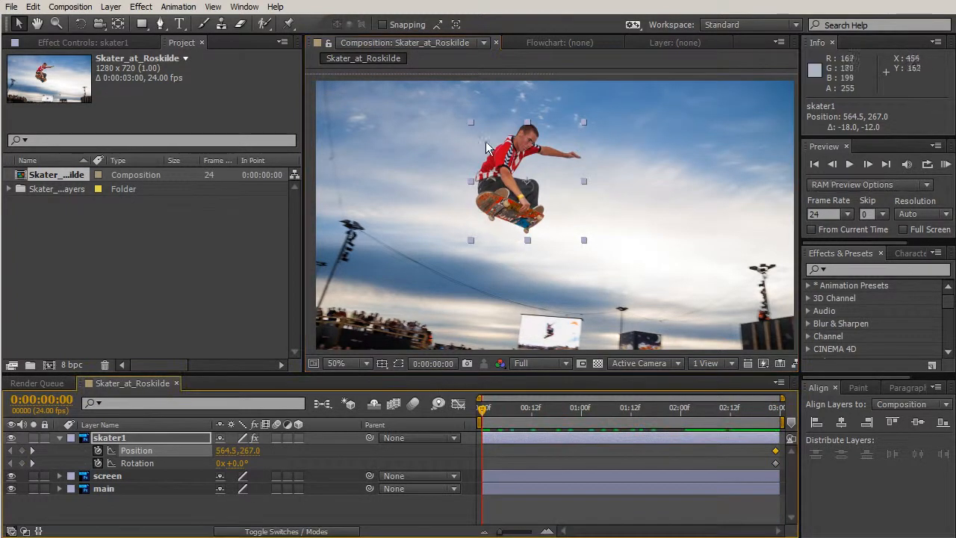
drag(507, 159, 530, 168)
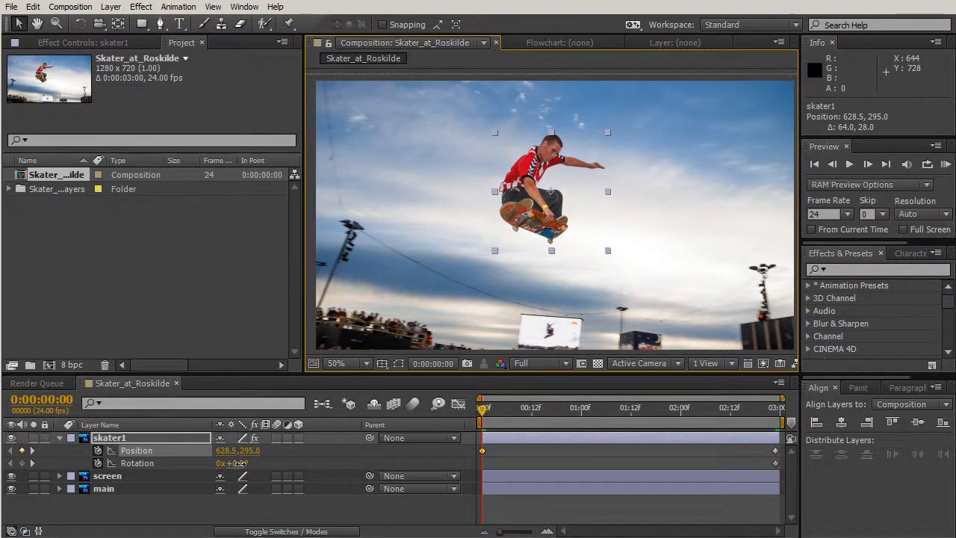
drag(243, 462, 253, 464)
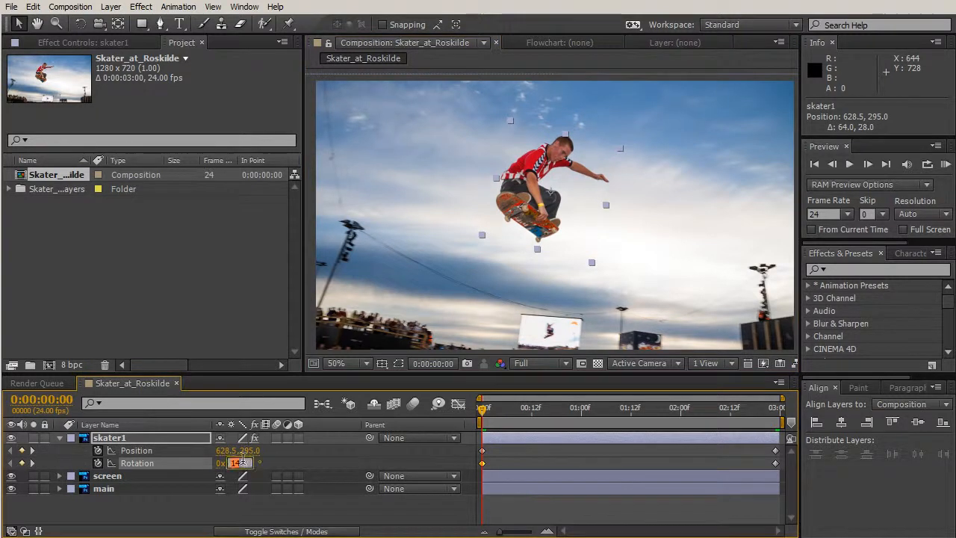
text(8)
key(Return)
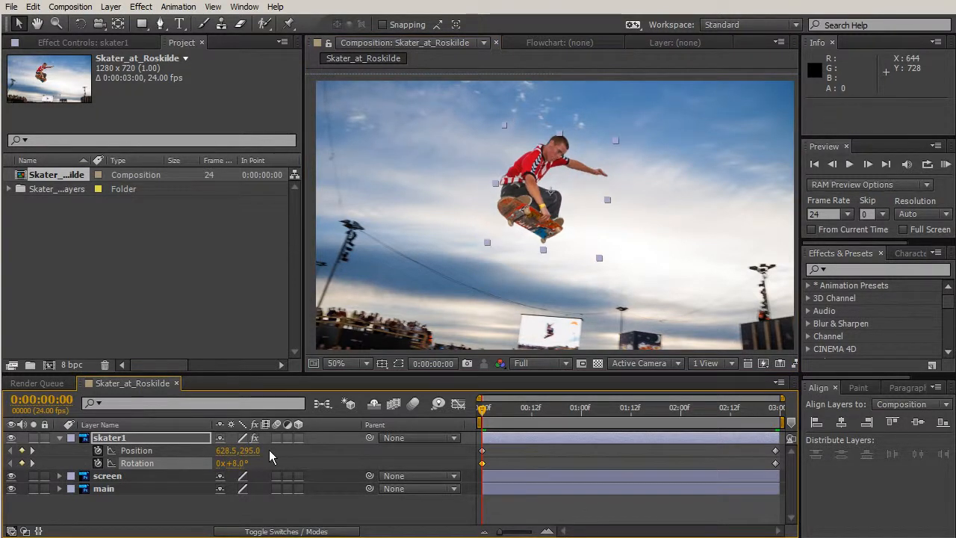
drag(483, 416, 776, 424)
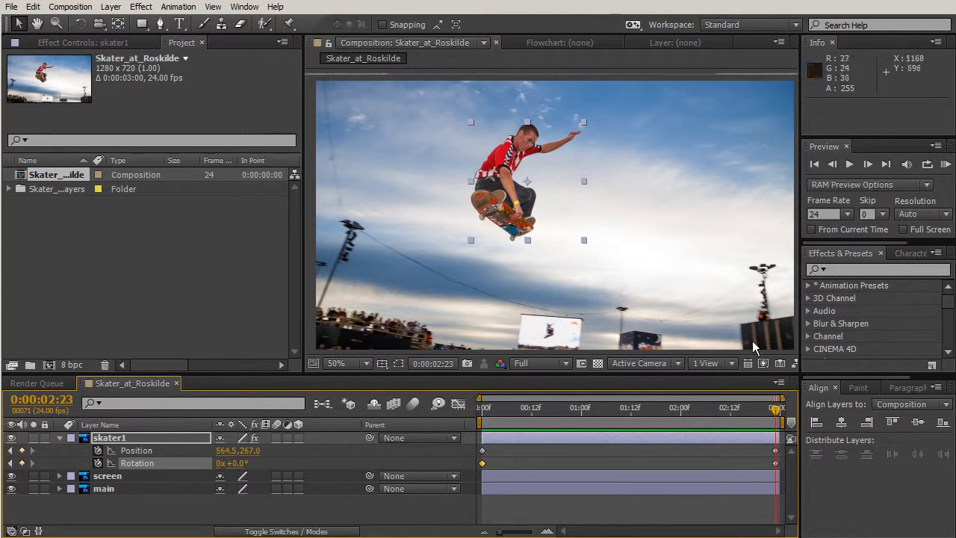
drag(484, 408, 822, 414)
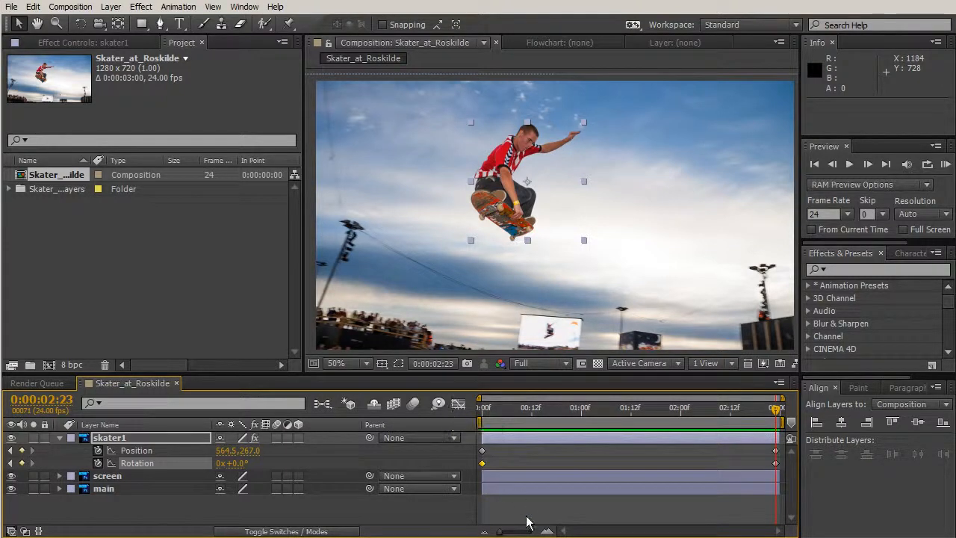
- Enable Position and Rotation keyframing on the screen layer at the first frame, 0:00:00:00
click(538, 477)
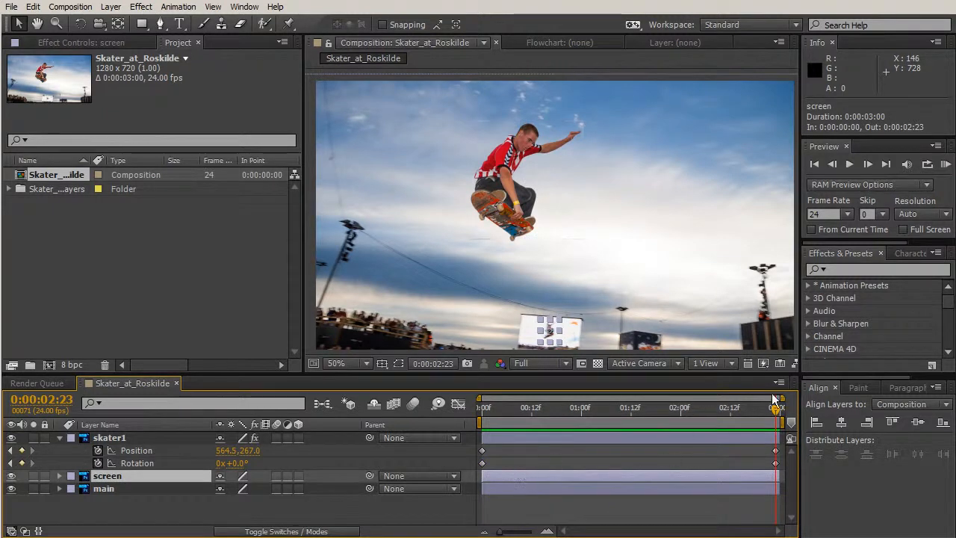
drag(777, 415, 465, 404)
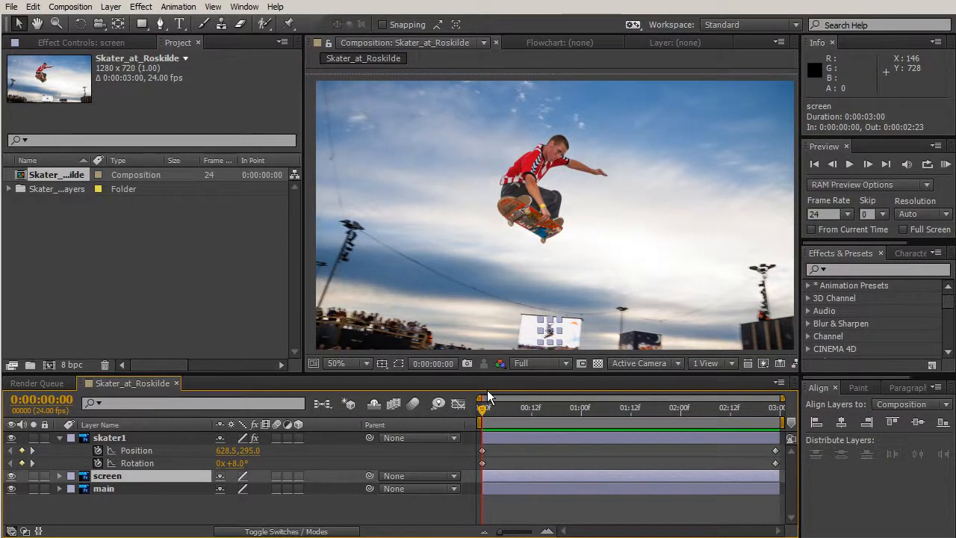
key(p)
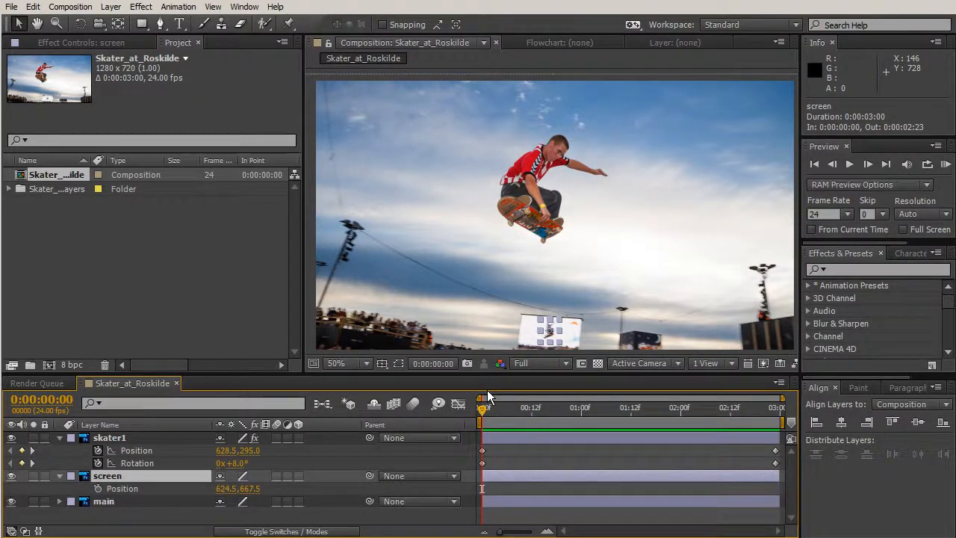
key(shift+r)
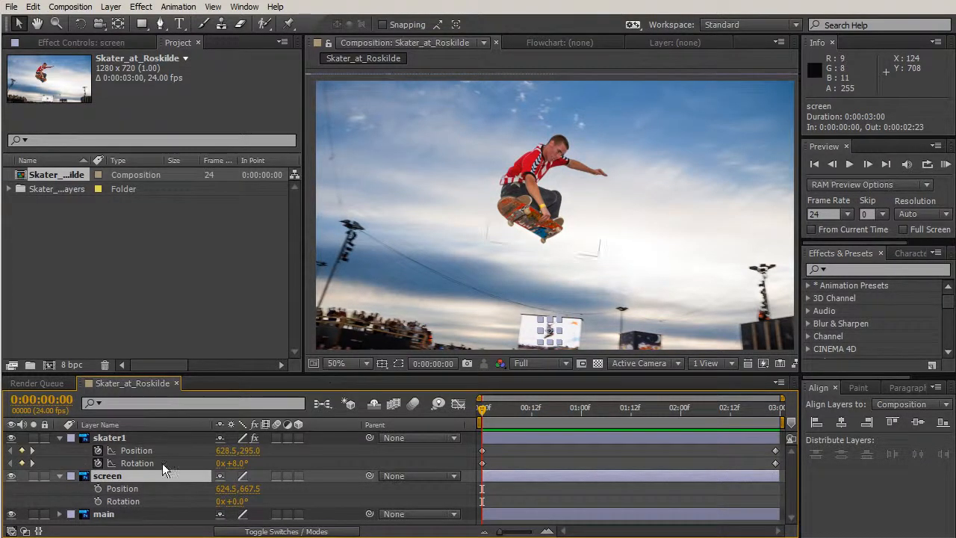
click(98, 488)
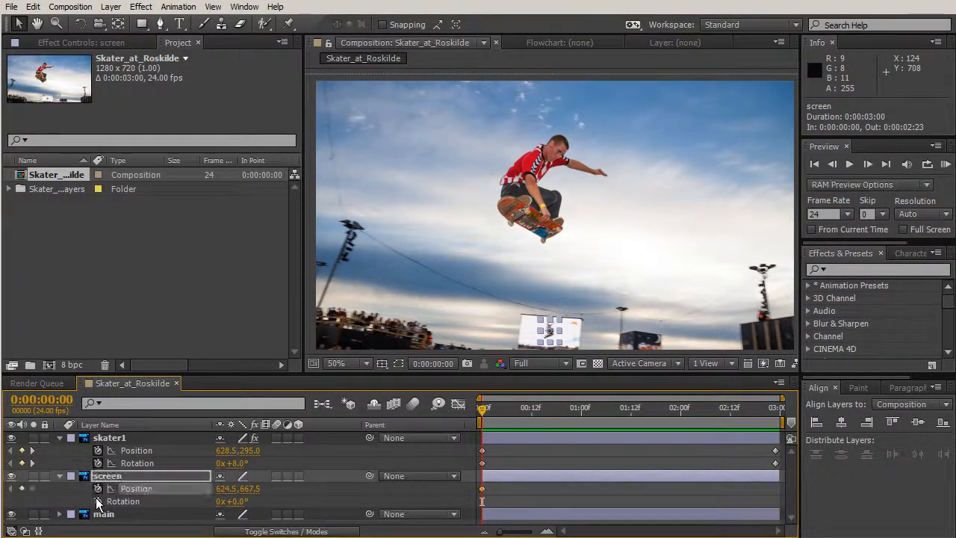
click(98, 501)
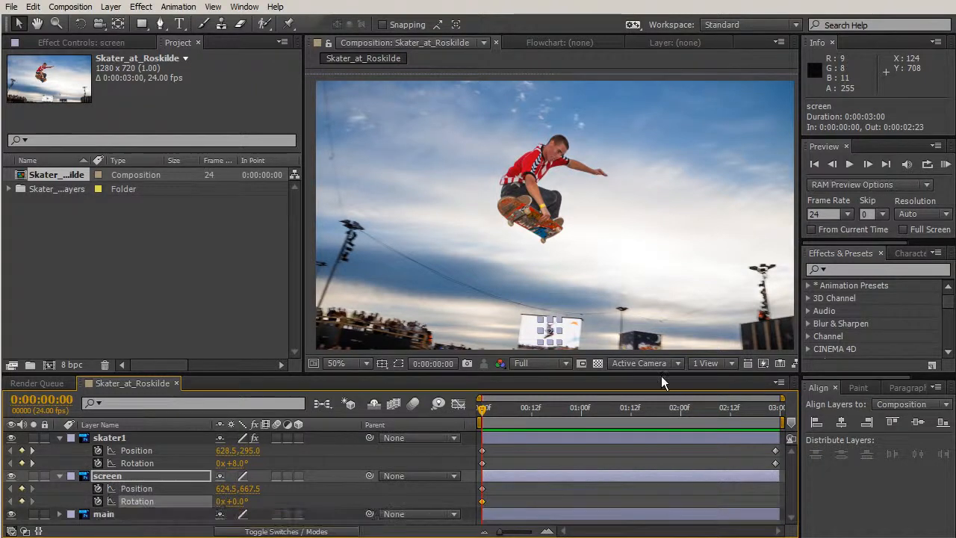
- At the last frame, 0:00:02:23, move the screen layer's small skater to position 614.0, 667.0 and set its rotation to 10°
drag(477, 416, 776, 418)
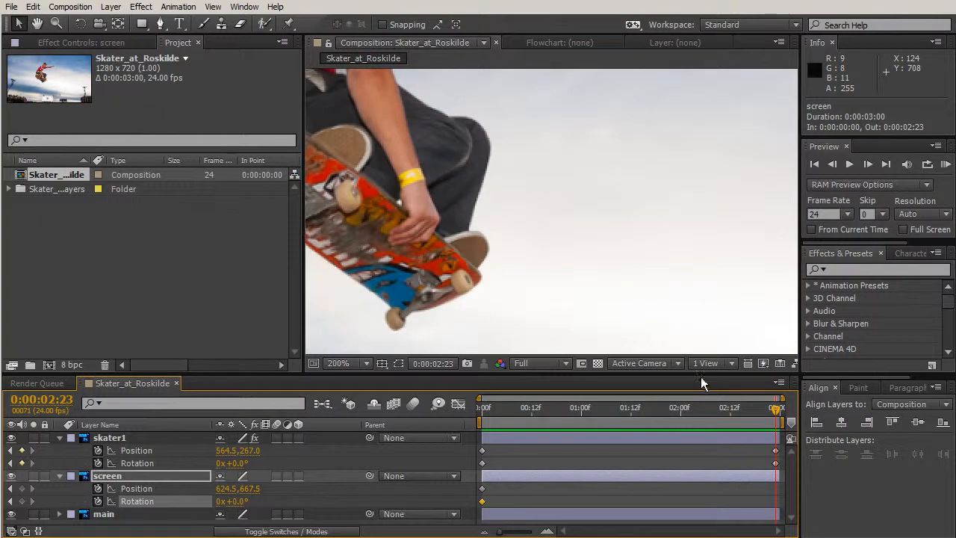
key(space)
drag(586, 217, 574, 56)
drag(605, 196, 659, 91)
drag(646, 327, 695, 186)
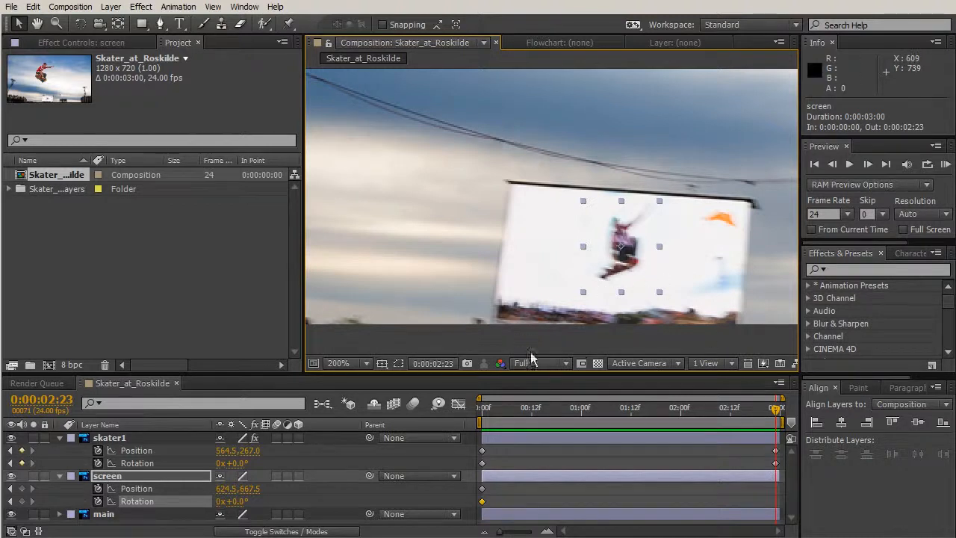
drag(627, 262, 611, 262)
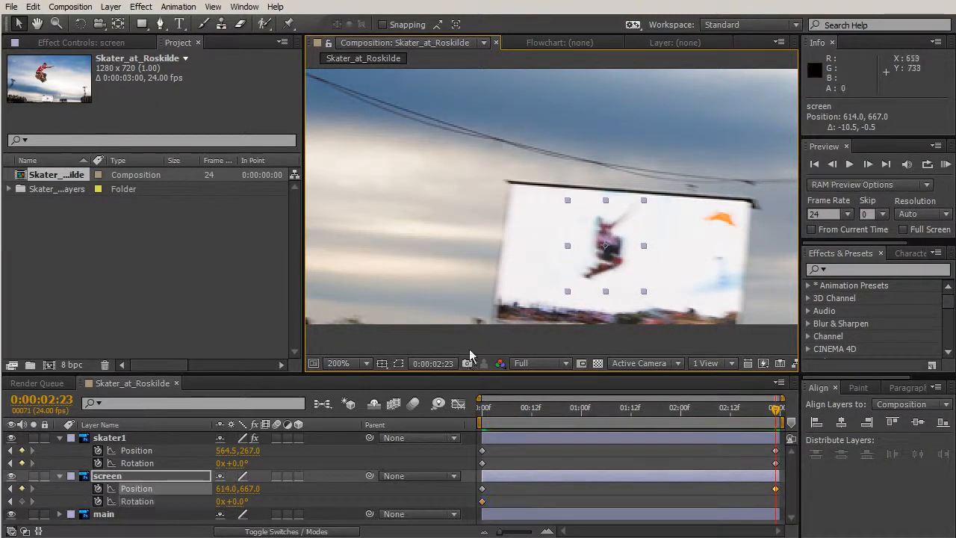
drag(236, 501, 281, 505)
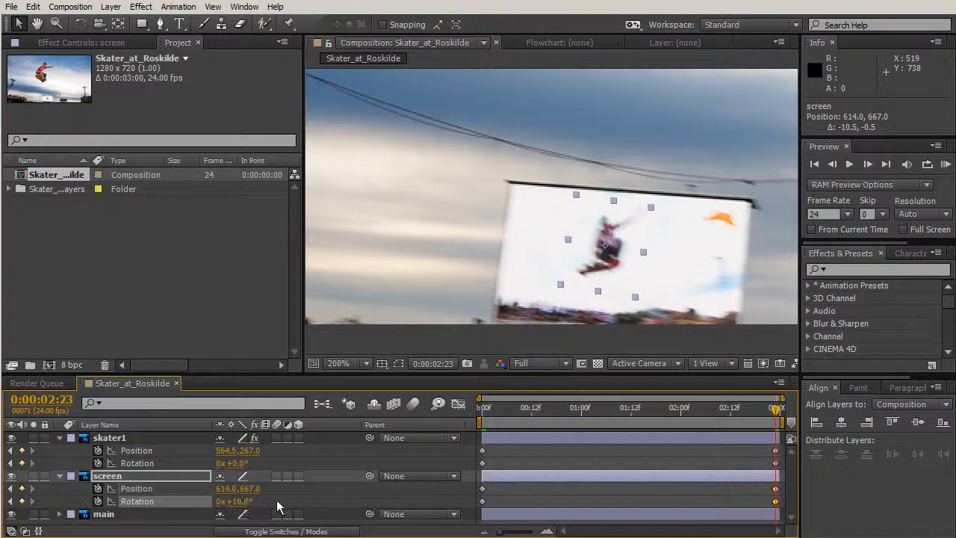
- Scrub back to 0:00:02:21, select the main layer, and play a RAM preview of the combined skater and screen animation
drag(780, 413, 769, 430)
key(comma)
key(comma)
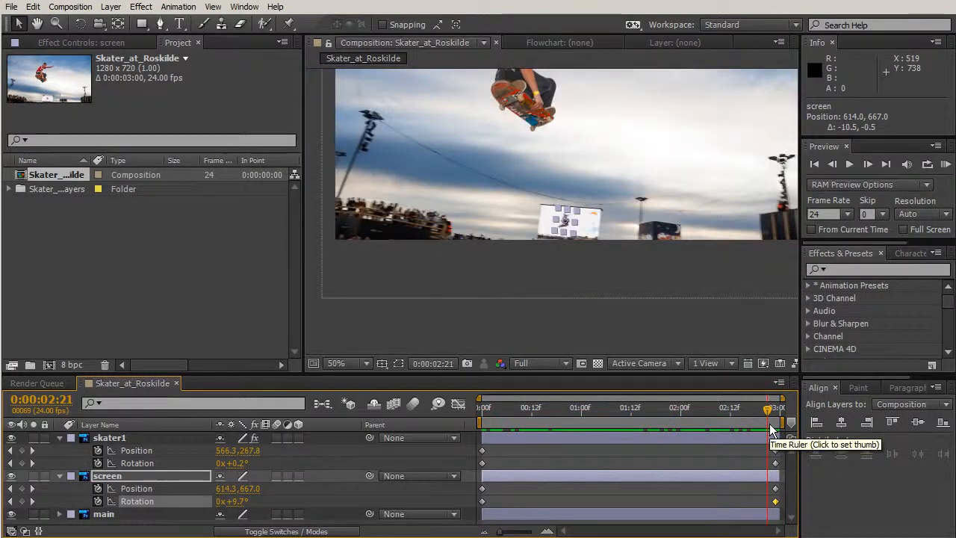
key(space)
drag(707, 174, 684, 243)
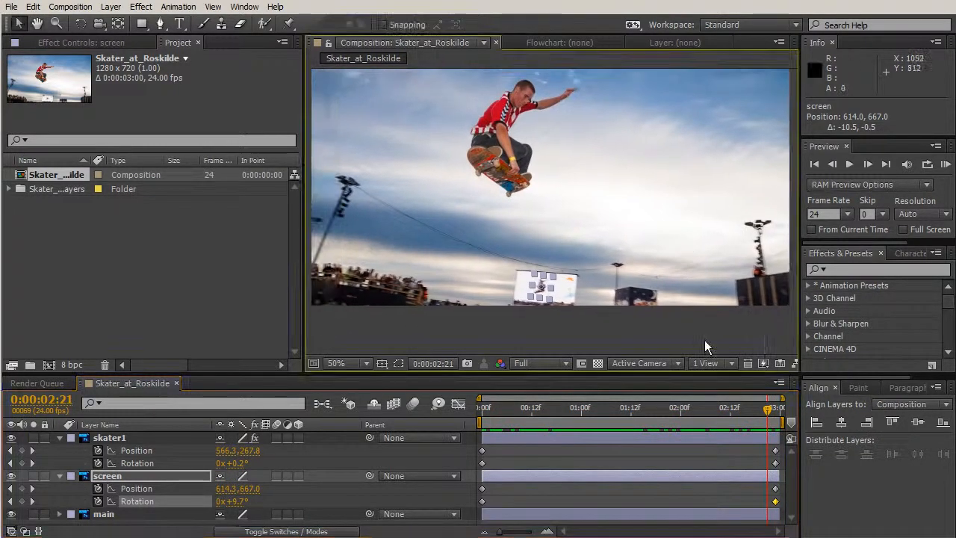
key(ctrl+Down)
key(KP_0)
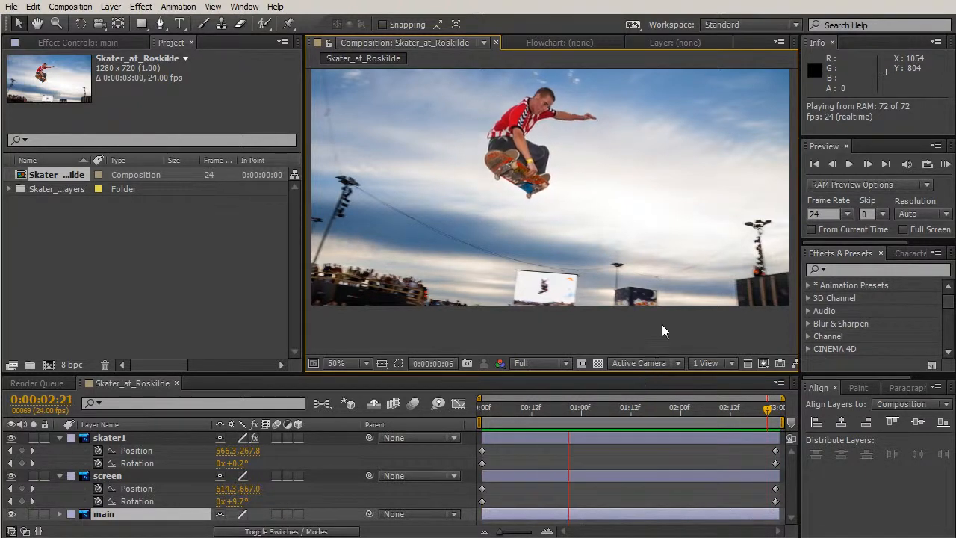
key(space)
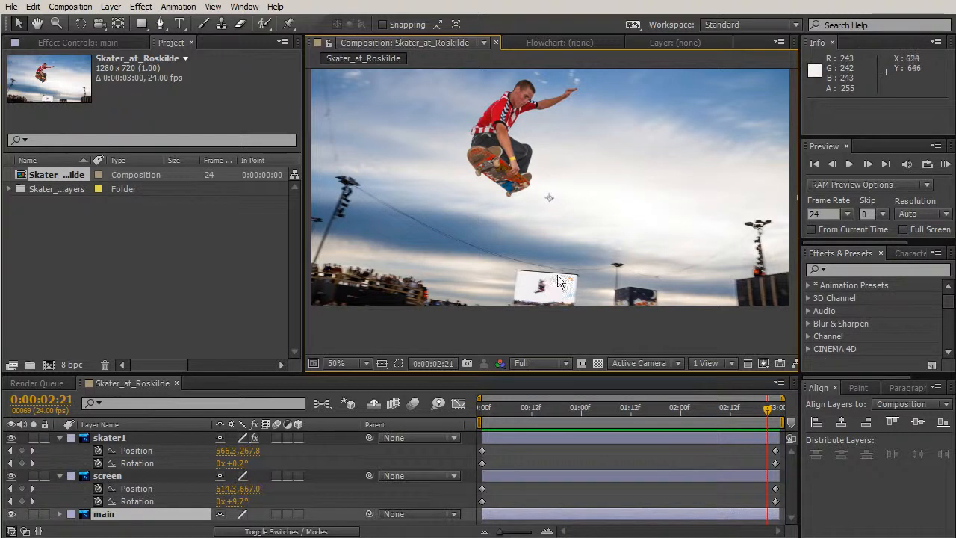
key(comma)
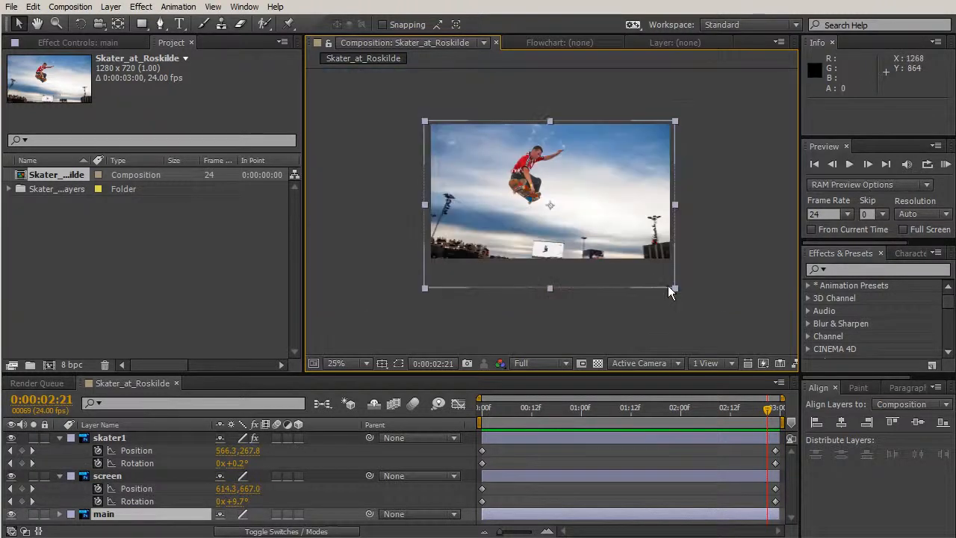
key(period)
key(h)
drag(635, 234, 641, 275)
key(v)
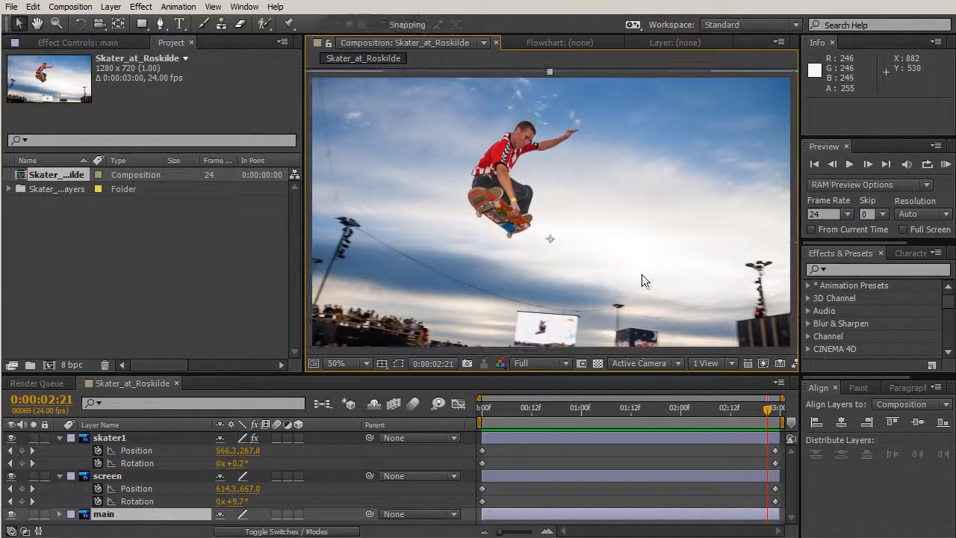